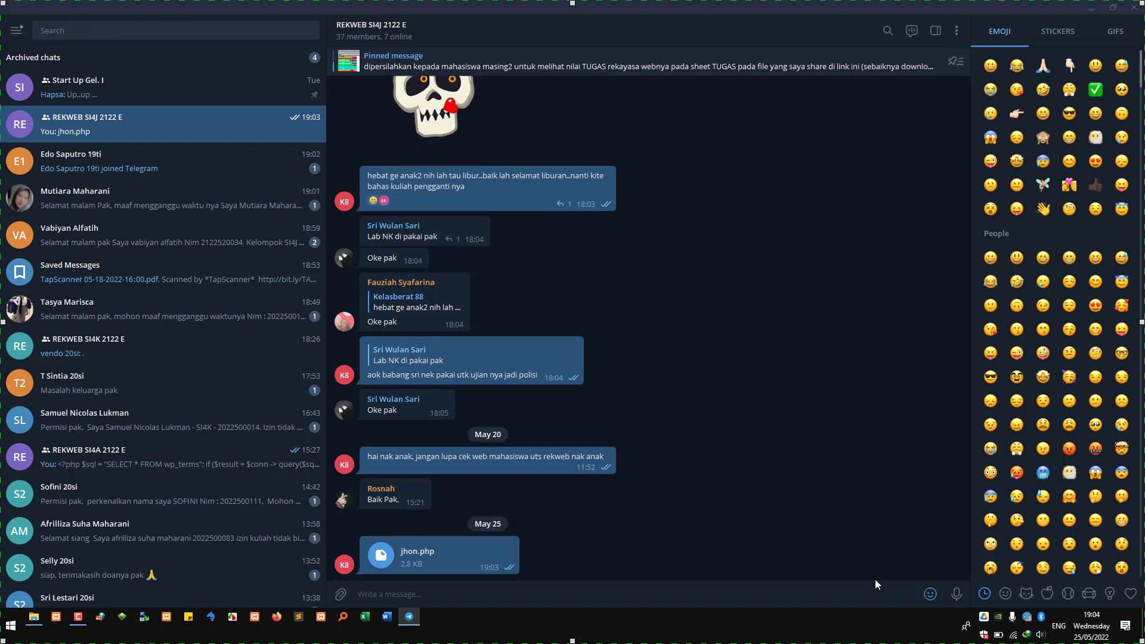
Switch to the REKWEB folder in File Explorer and open the SI4J grades workbook in the newer Excel version
{"action": "left_click", "coordinate": [1092, 9]}
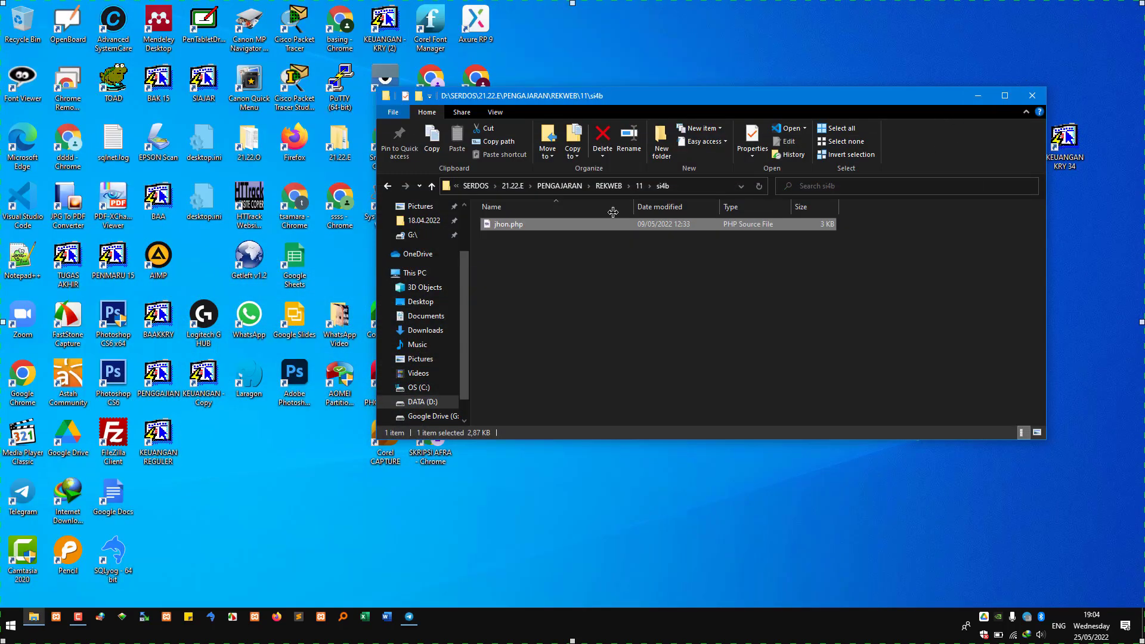
{"action": "left_click", "coordinate": [599, 186]}
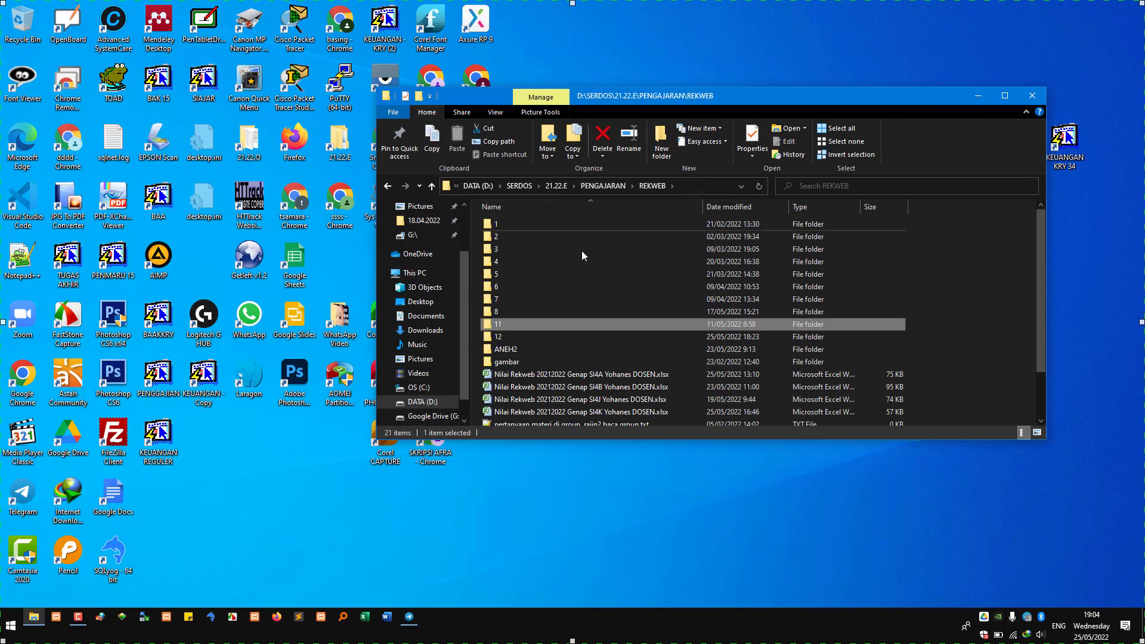
{"action": "double_click", "coordinate": [588, 400]}
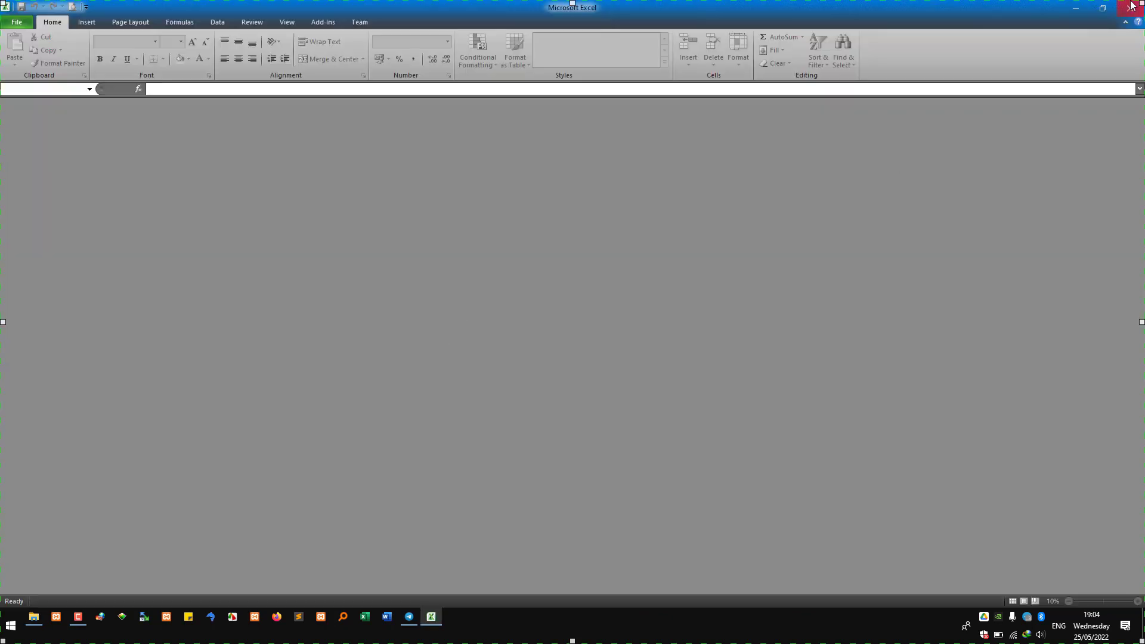
{"action": "left_click", "coordinate": [1130, 8]}
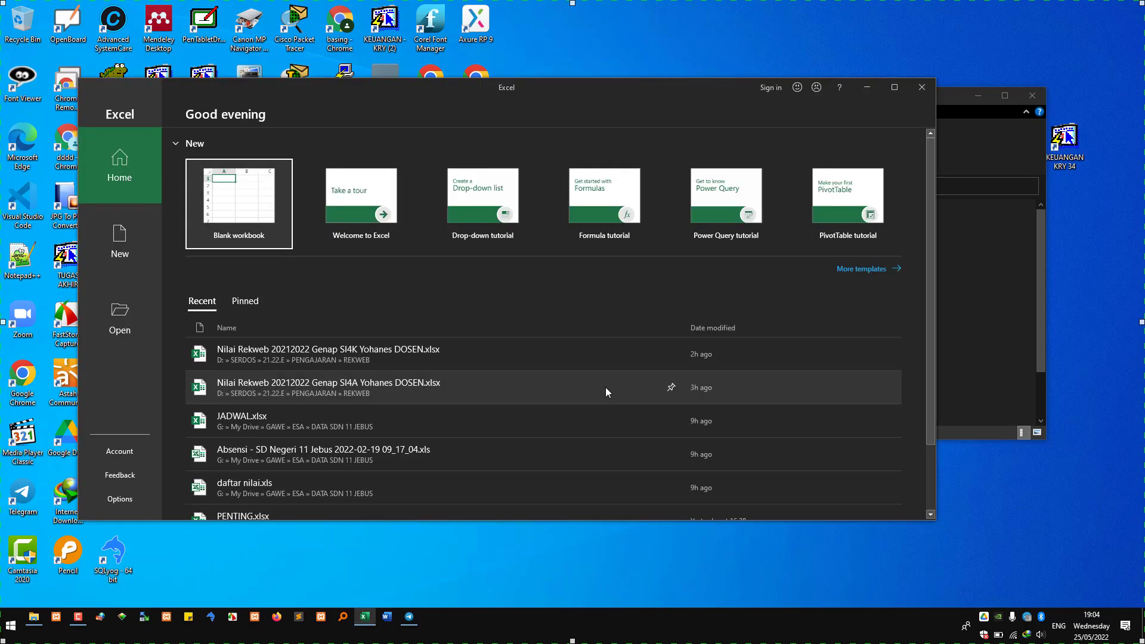
{"action": "left_click", "coordinate": [969, 149]}
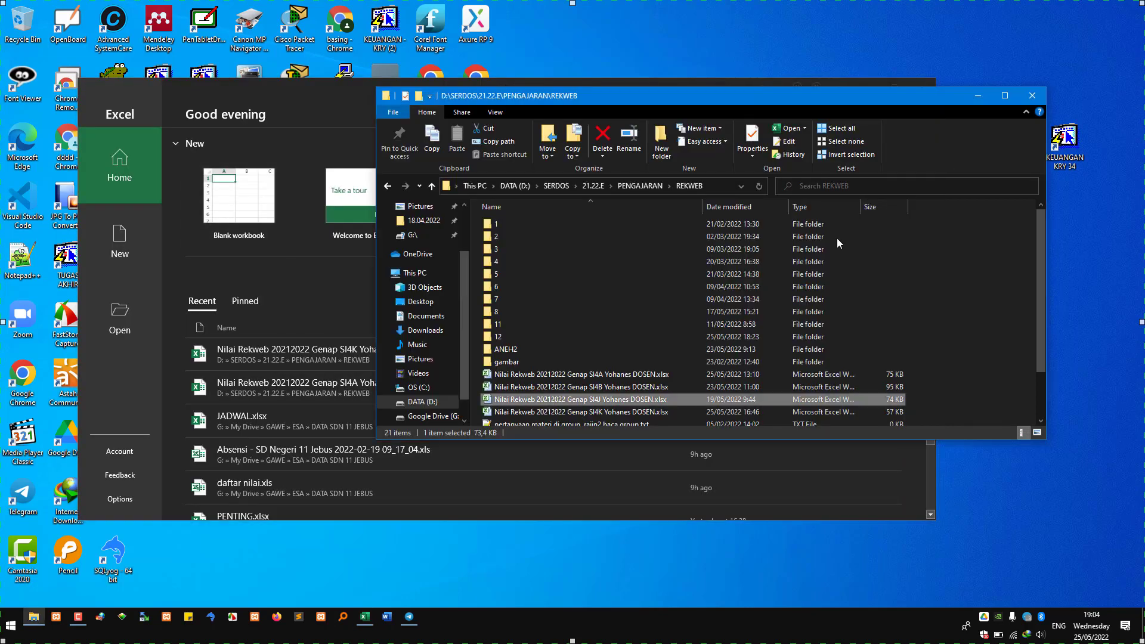
{"action": "left_click_drag", "start_coordinate": [581, 399], "coordinate": [262, 390]}
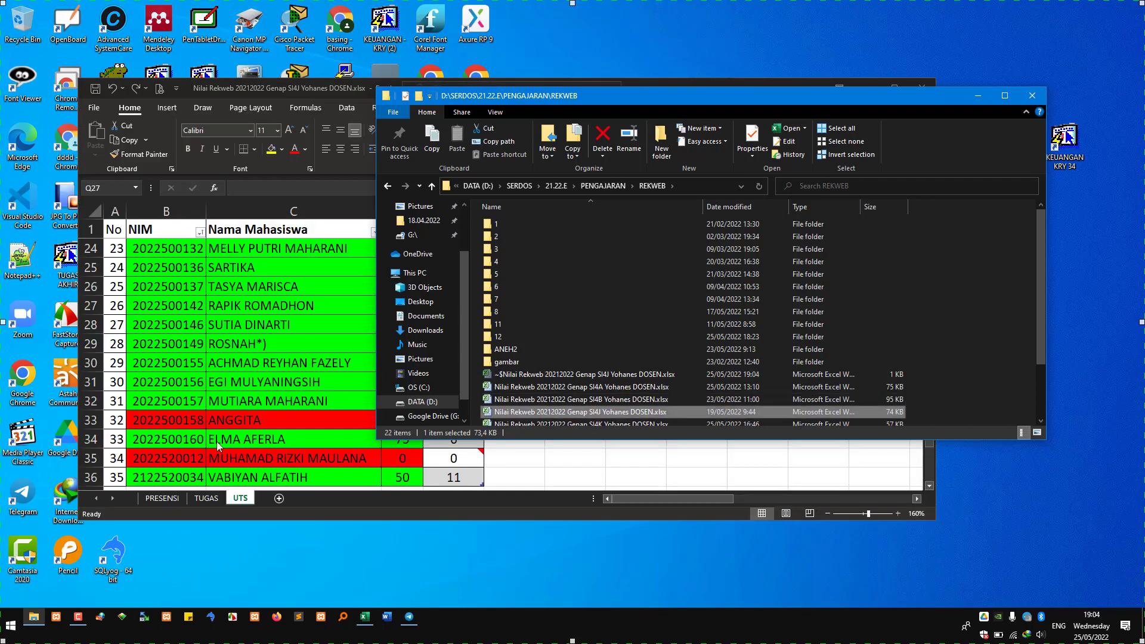
Display the workbook's PRESENSI attendance sheet in a maximized window, with the meeting 11 column in view
{"action": "left_click", "coordinate": [162, 501]}
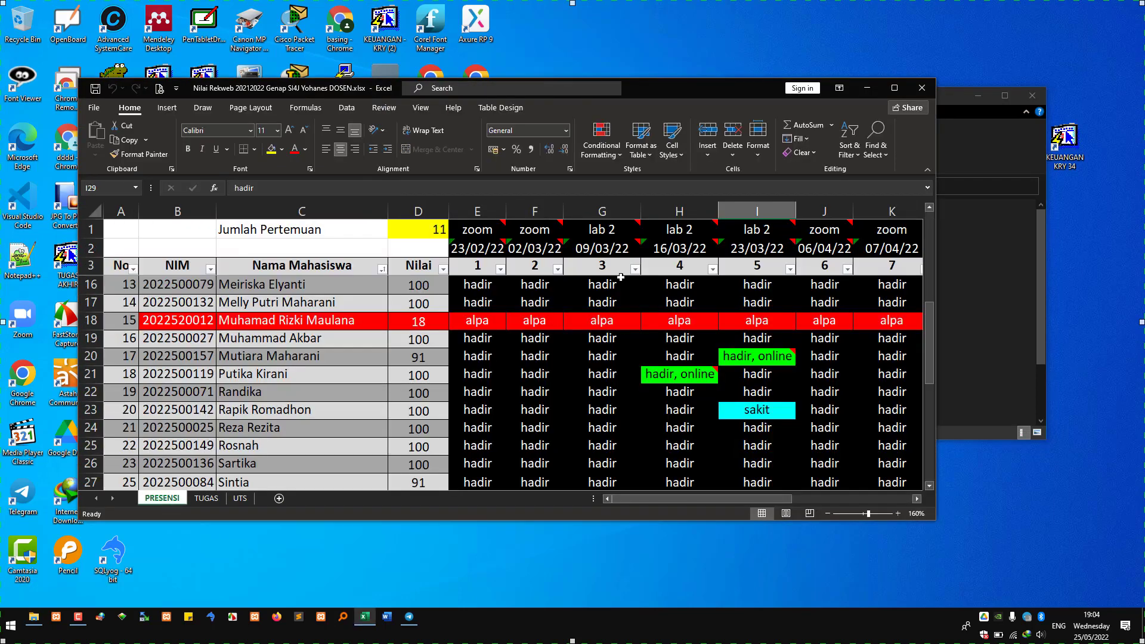
{"action": "left_click", "coordinate": [893, 87]}
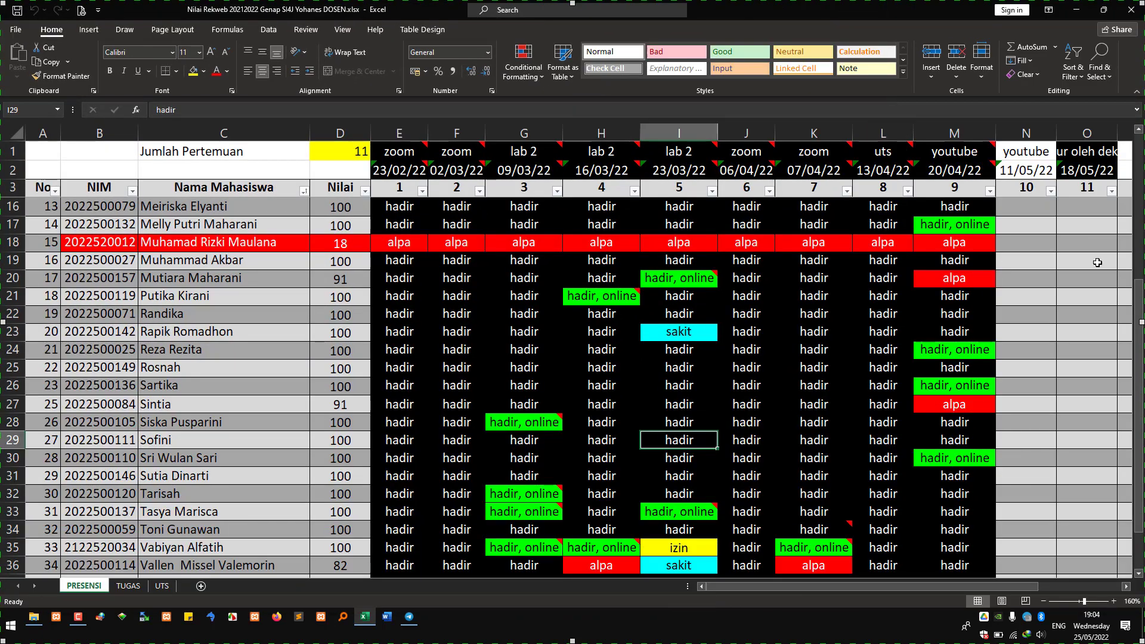
{"action": "scroll", "coordinate": [1103, 223], "scroll_direction": "down", "scroll_amount": 1}
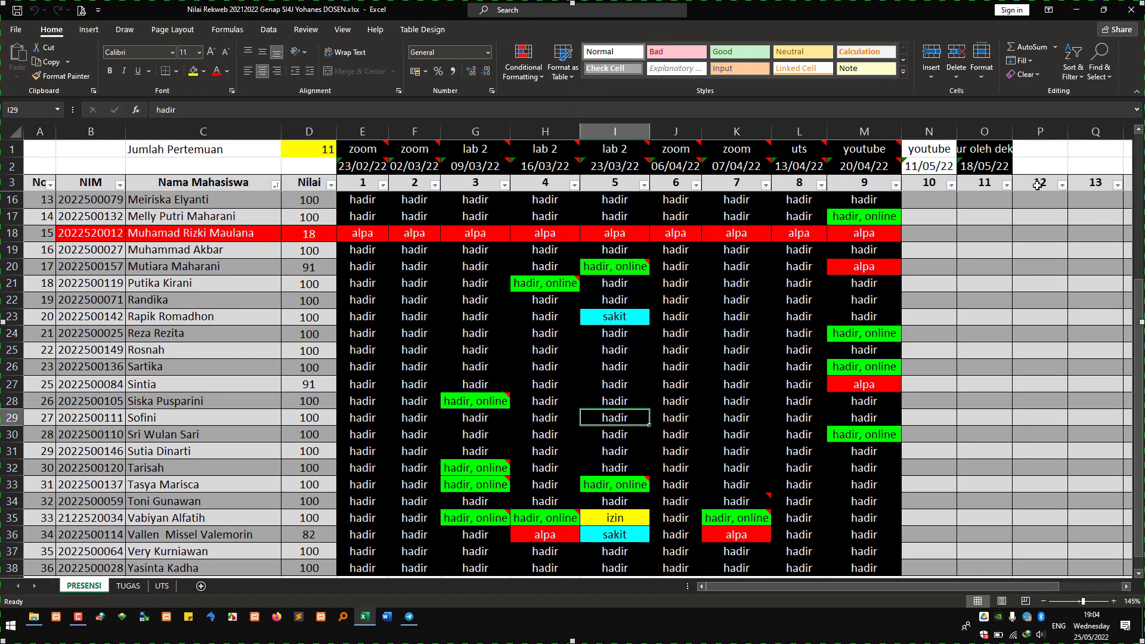
Add a comment to header cell O1 reading "libur oleh dekan tanggal 18 mei 2022"
{"action": "left_click", "coordinate": [991, 153]}
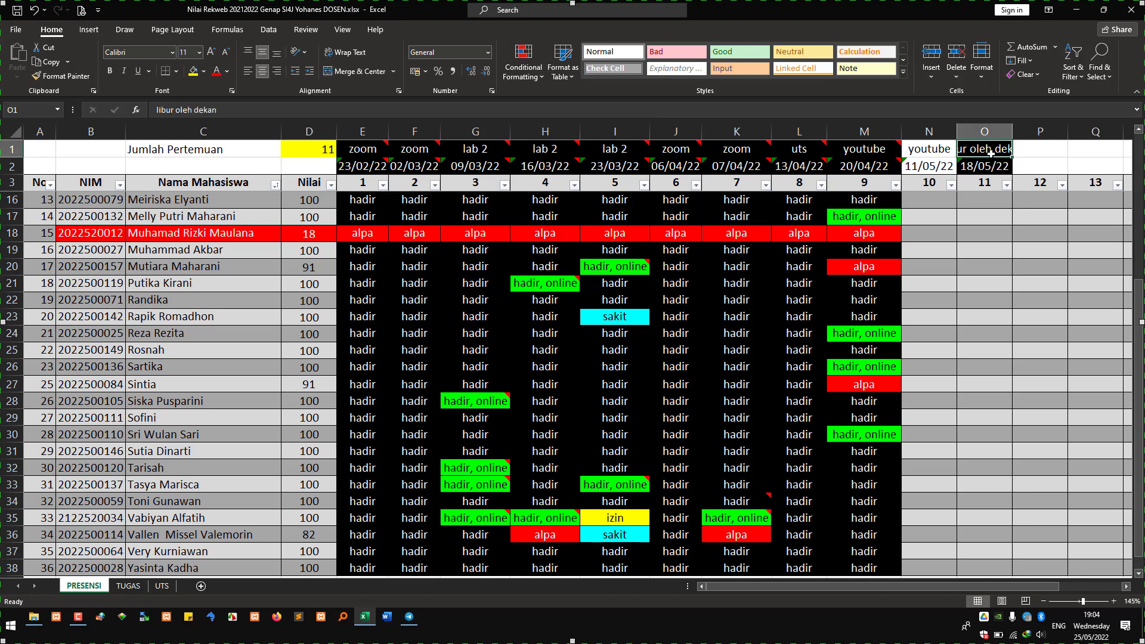
{"action": "left_click", "coordinate": [280, 109]}
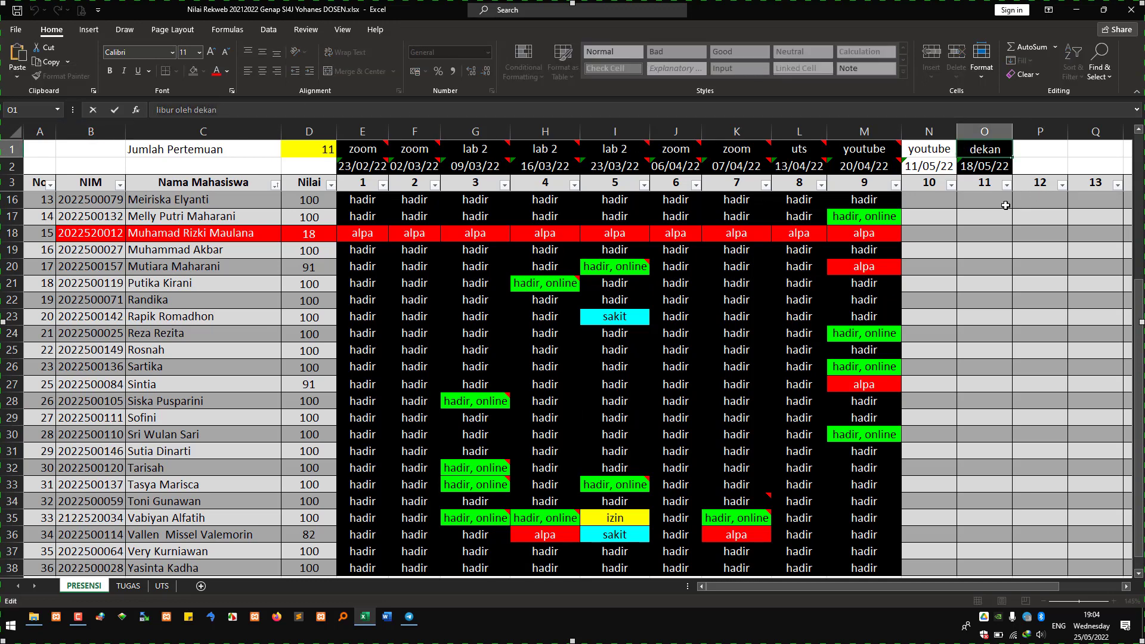
{"action": "key", "text": "Escape"}
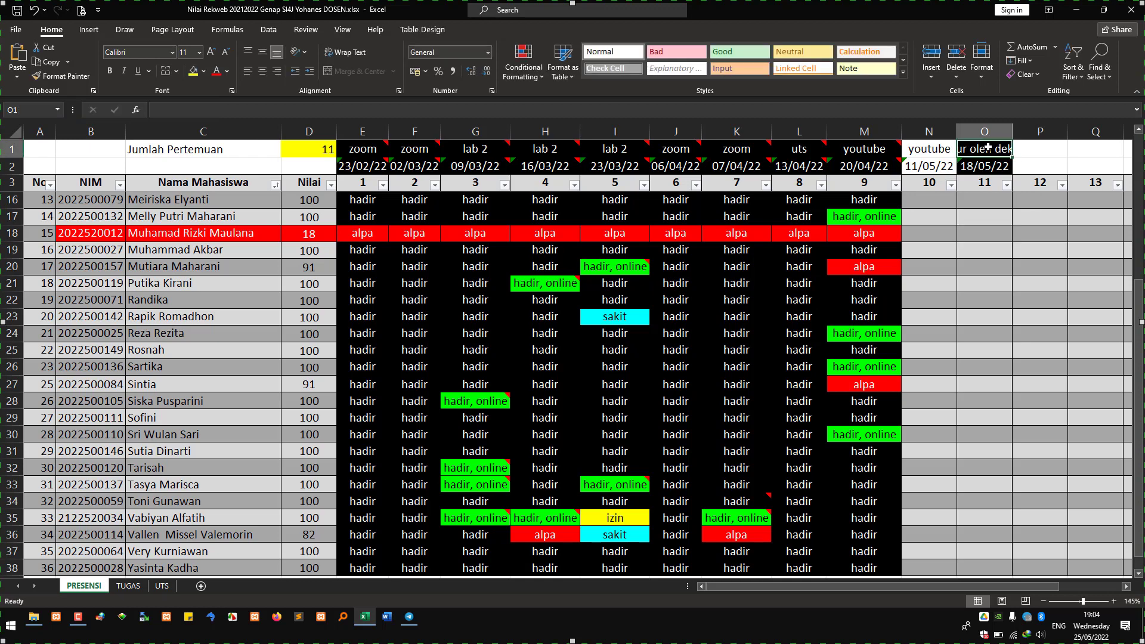
{"action": "right_click", "coordinate": [988, 148]}
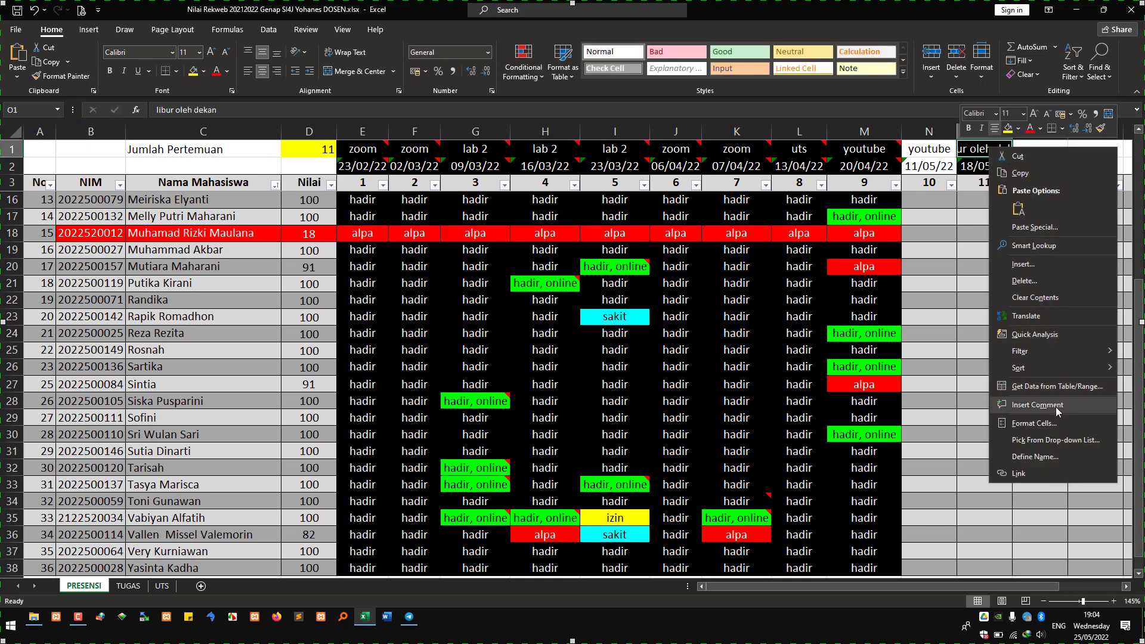
{"action": "left_click", "coordinate": [1037, 406]}
{"action": "type", "text": "libur oleh dekan"}
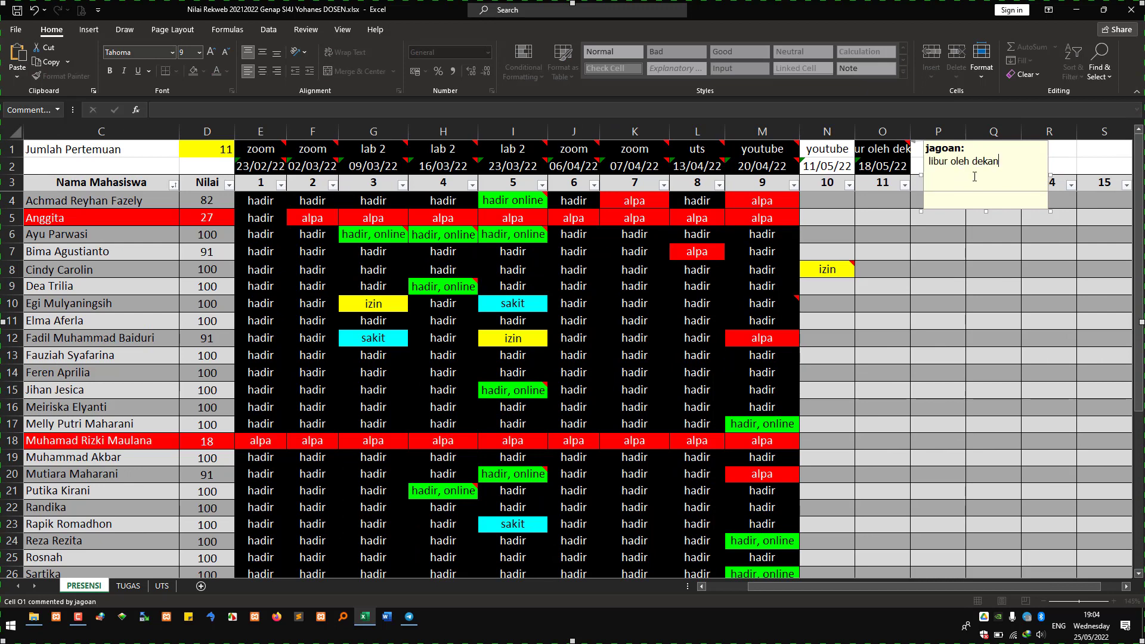
{"action": "type", "text": " tanggal 18 mei 2022"}
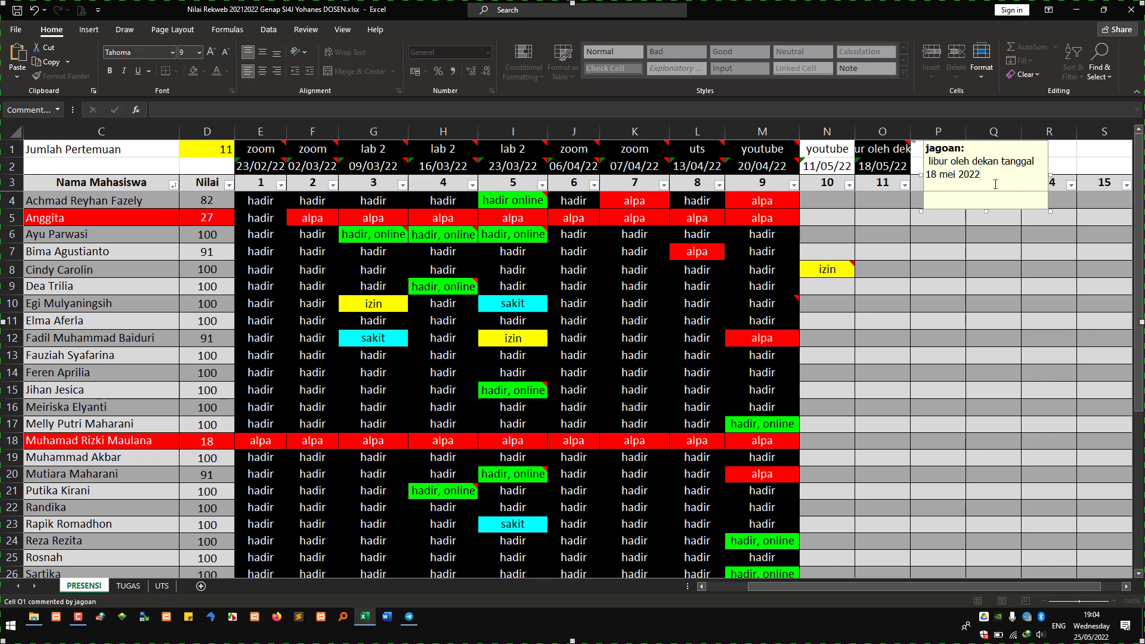
Replace the meeting 11 location heading in cell O1 with "lab 2"
{"action": "left_click", "coordinate": [888, 150]}
{"action": "type", "text": "lab 2"}
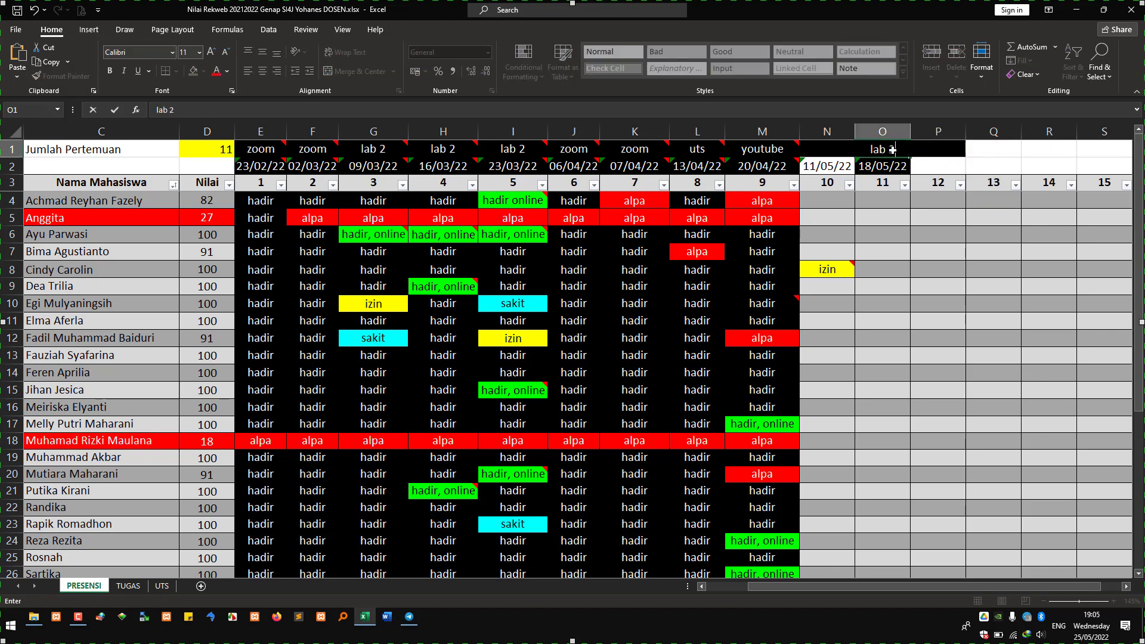
{"action": "key", "text": "Return"}
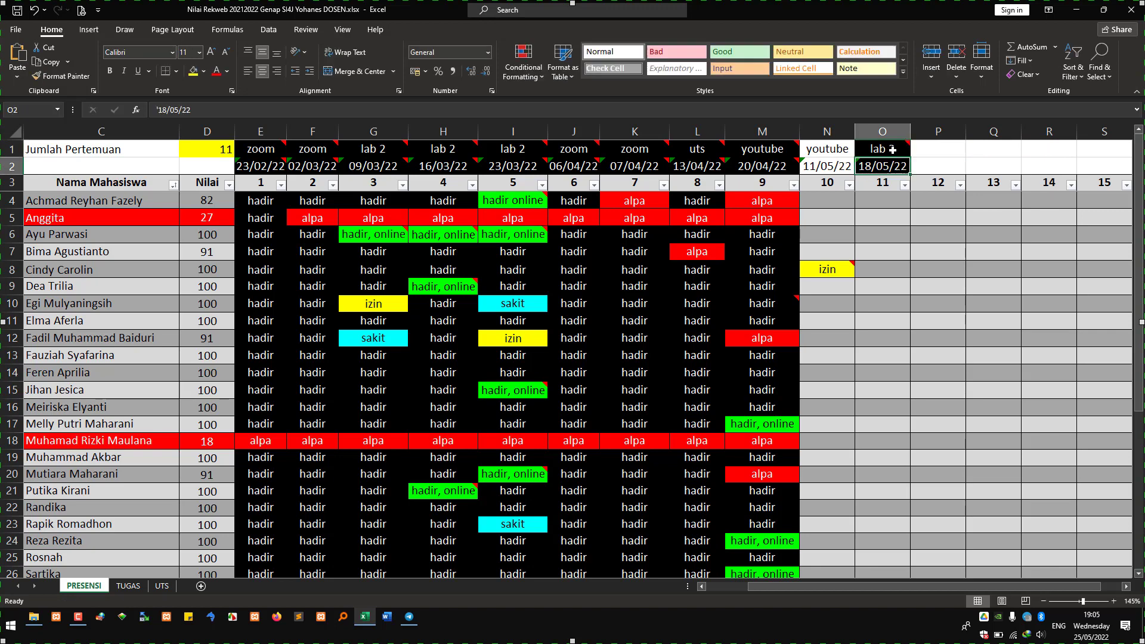
Change the meeting 11 date in cell O2 to 25/05/22
{"action": "key", "text": "F2"}
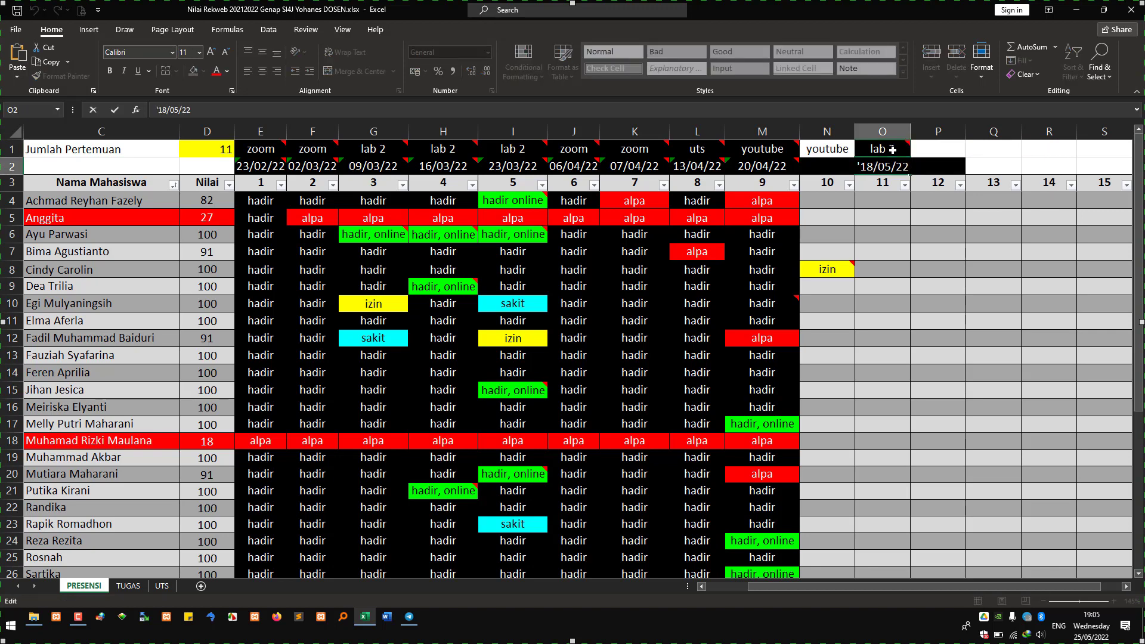
{"action": "key", "text": "Left"}
{"action": "key", "text": "Left"}
{"action": "key", "text": "Left"}
{"action": "key", "text": "Left"}
{"action": "key", "text": "Left"}
{"action": "key", "text": "Left"}
{"action": "key", "text": "BackSpace"}
{"action": "key", "text": "BackSpace"}
{"action": "type", "text": "25"}
{"action": "key", "text": "Return"}
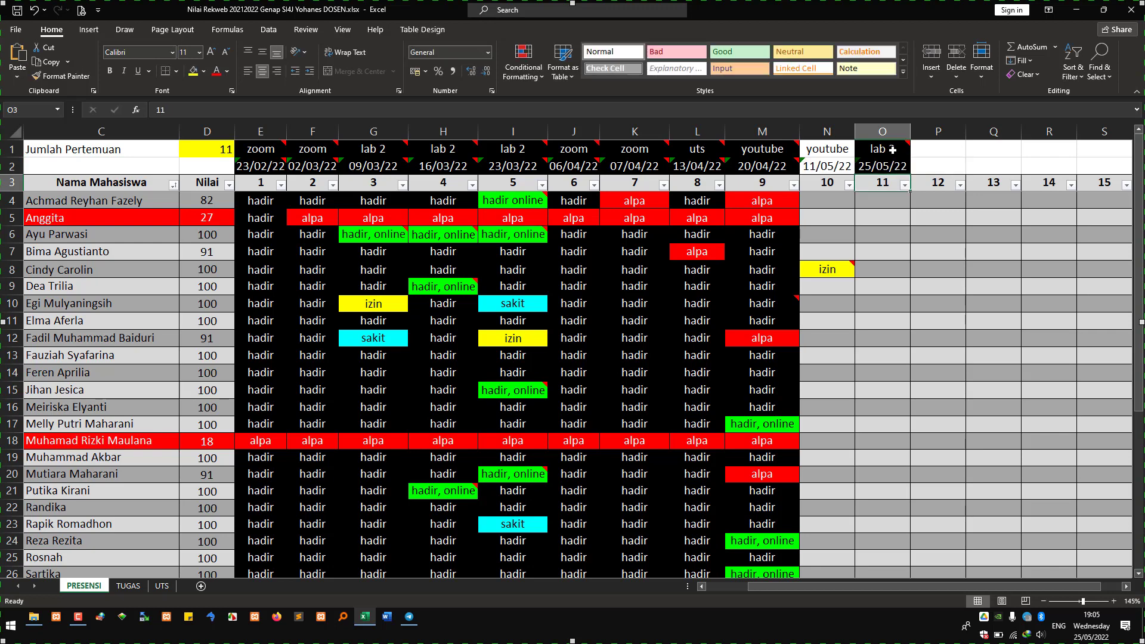
Mark the student in row 24 as "hadir" for meeting 11 in cell O24 and fill the cell yellow
{"action": "key", "text": "Down"}
{"action": "key", "text": "Down"}
{"action": "key", "text": "Down"}
{"action": "key", "text": "Up"}
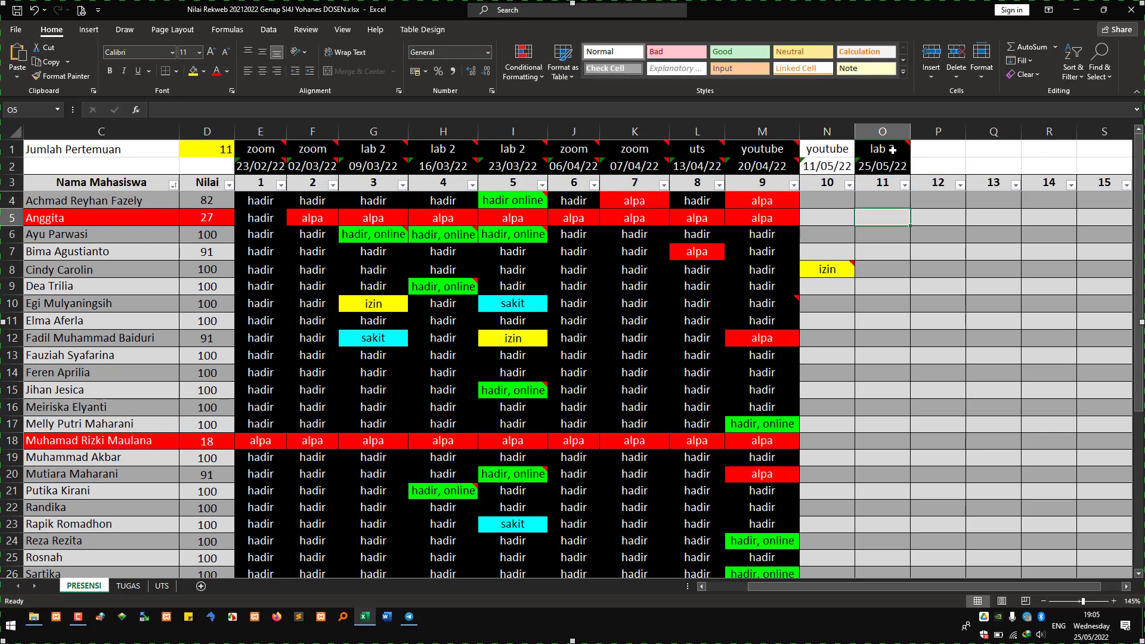
{"action": "key", "text": "Down"}
{"action": "key", "text": "Down"}
{"action": "key", "text": "Down"}
{"action": "key", "text": "Down"}
{"action": "key", "text": "Down"}
{"action": "key", "text": "Down"}
{"action": "key", "text": "Down"}
{"action": "key", "text": "Down"}
{"action": "key", "text": "Down"}
{"action": "key", "text": "Down"}
{"action": "key", "text": "Down"}
{"action": "key", "text": "Down"}
{"action": "key", "text": "Down"}
{"action": "key", "text": "Down"}
{"action": "key", "text": "Down"}
{"action": "key", "text": "Down"}
{"action": "key", "text": "Down"}
{"action": "key", "text": "Down"}
{"action": "key", "text": "Down"}
{"action": "key", "text": "Down"}
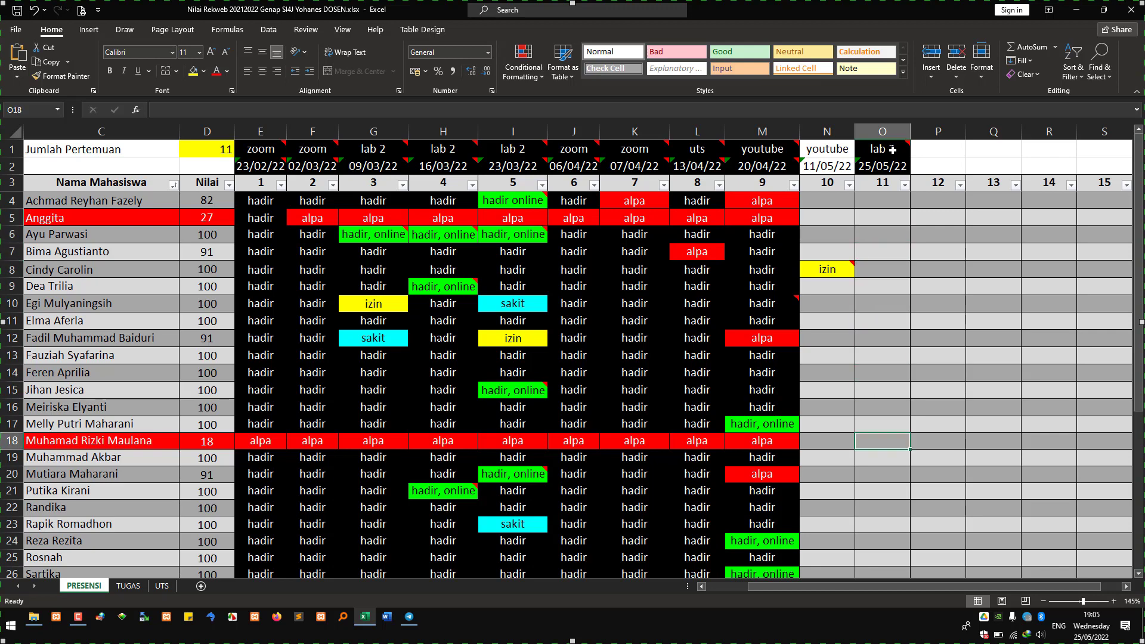
{"action": "key", "text": "Up"}
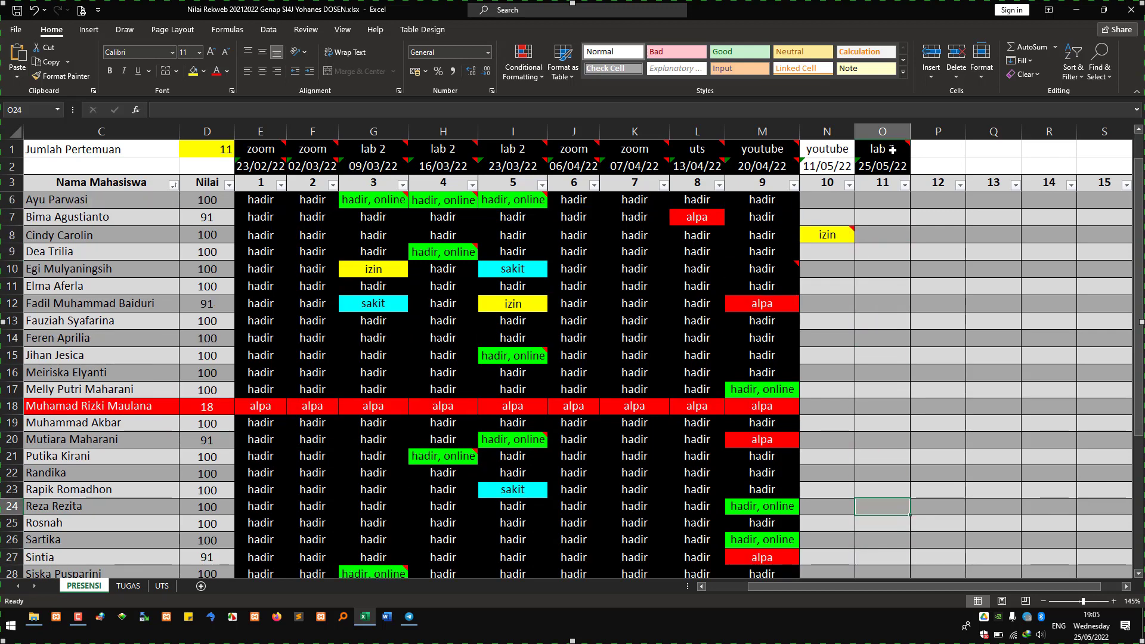
{"action": "type", "text": "hadir"}
{"action": "key", "text": "Return"}
{"action": "key", "text": "Up"}
{"action": "left_click", "coordinate": [193, 71]}
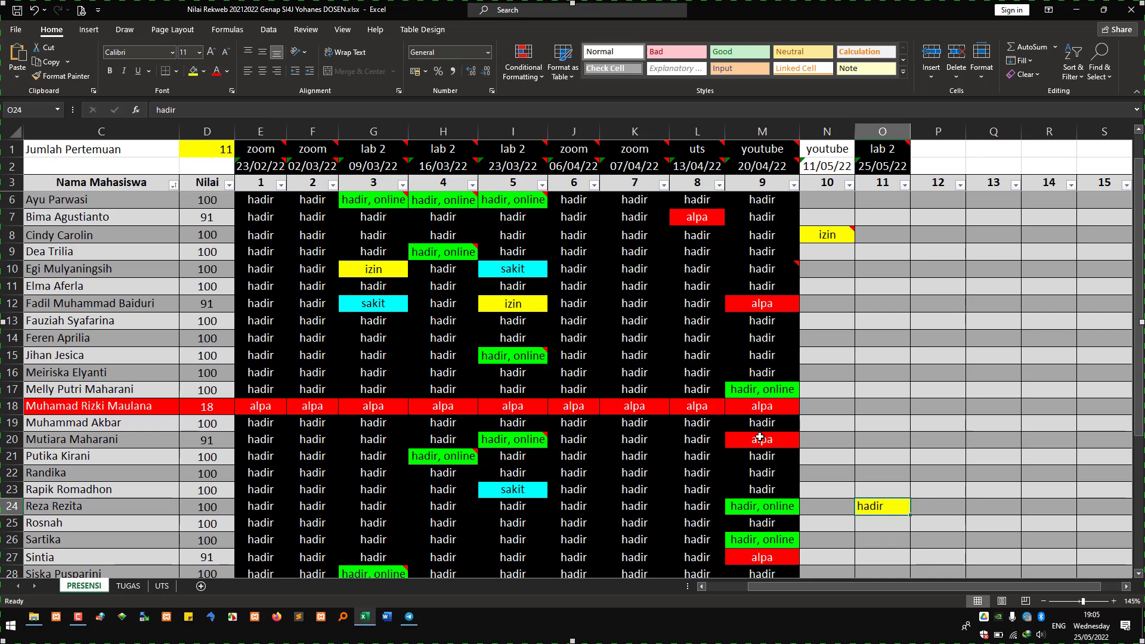
Copy the yellow "hadir" entry from O24 to the meeting 11 cells O26, O27 and O30
{"action": "key", "text": "ctrl+c"}
{"action": "left_click", "coordinate": [887, 539]}
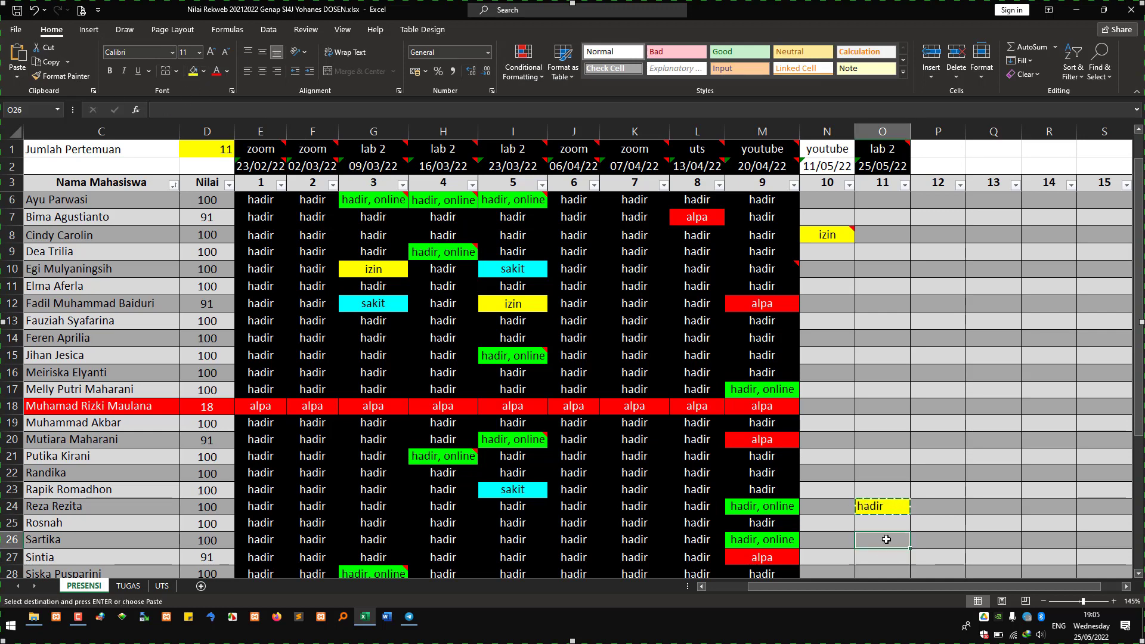
{"action": "key", "text": "ctrl+v"}
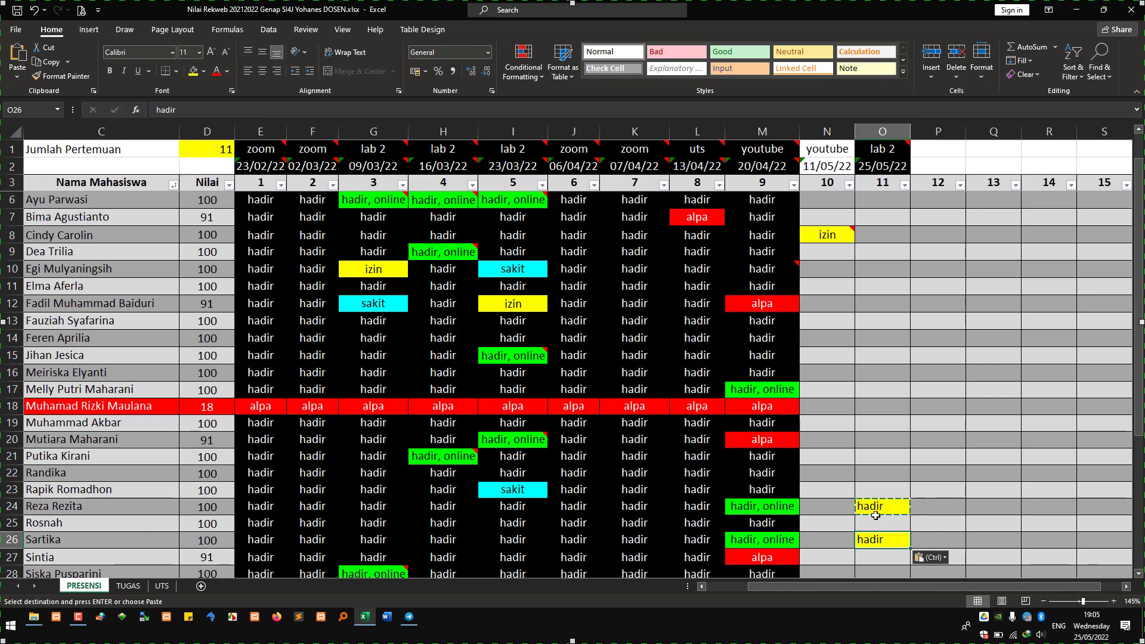
{"action": "scroll", "coordinate": [878, 529], "scroll_direction": "down", "scroll_amount": 3}
{"action": "scroll", "coordinate": [877, 527], "scroll_direction": "down", "scroll_amount": 1}
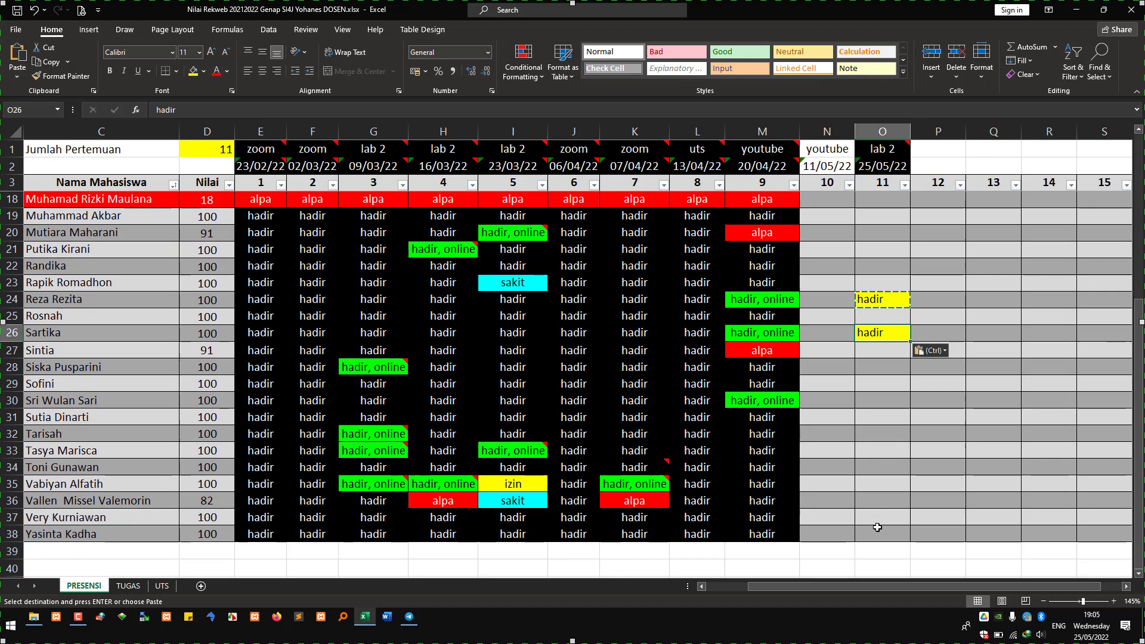
{"action": "left_click", "coordinate": [883, 395]}
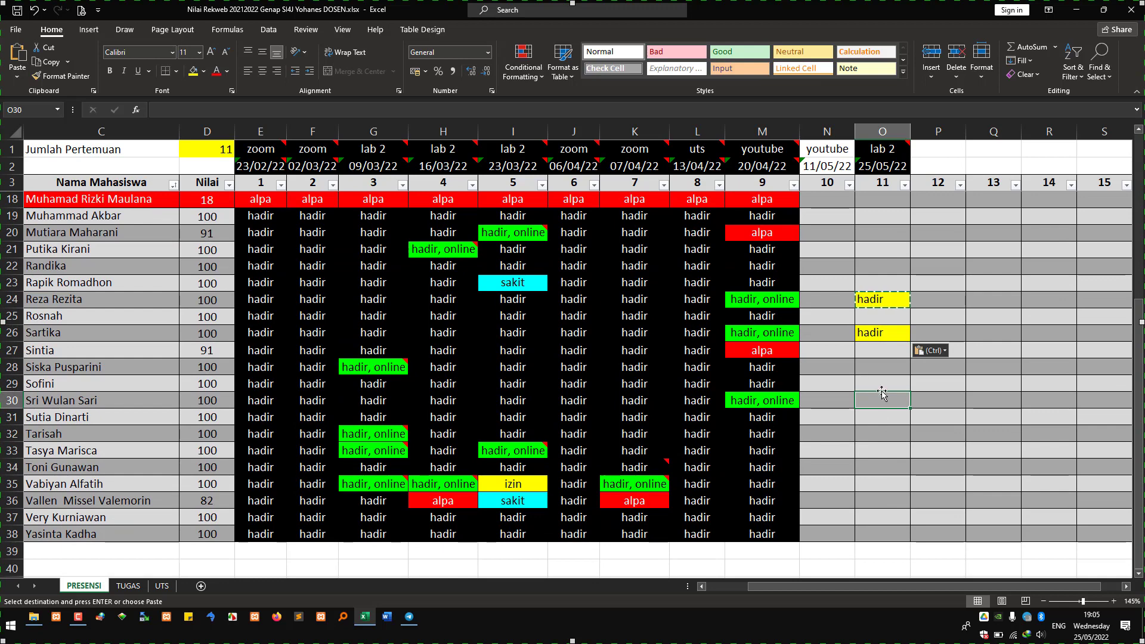
{"action": "left_click", "coordinate": [888, 350]}
{"action": "key", "text": "ctrl+v"}
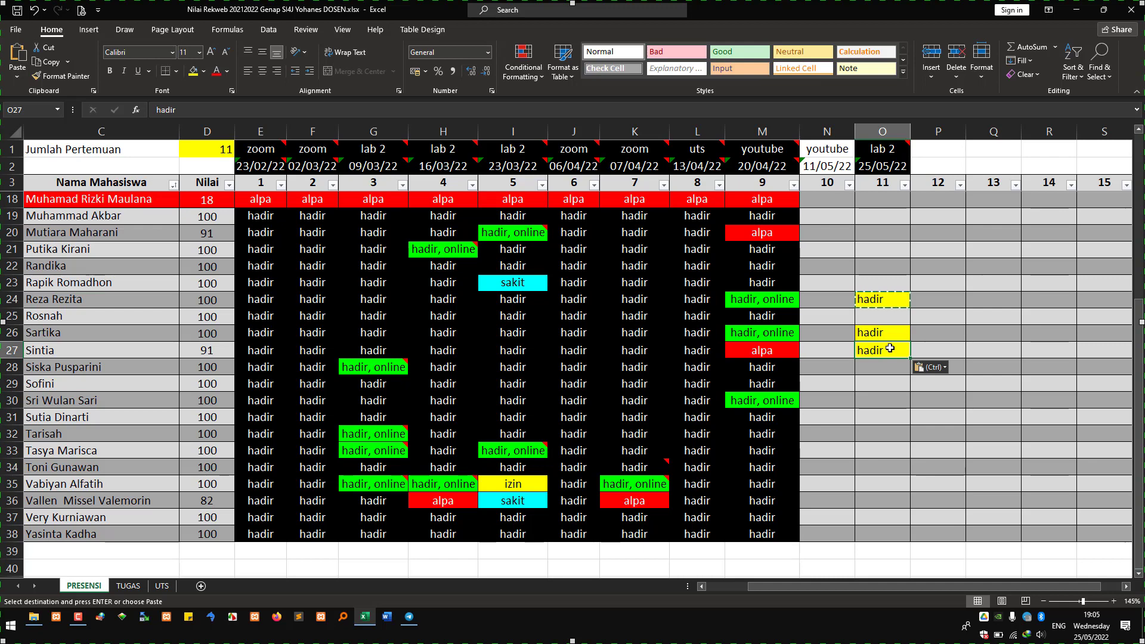
{"action": "left_click", "coordinate": [881, 401]}
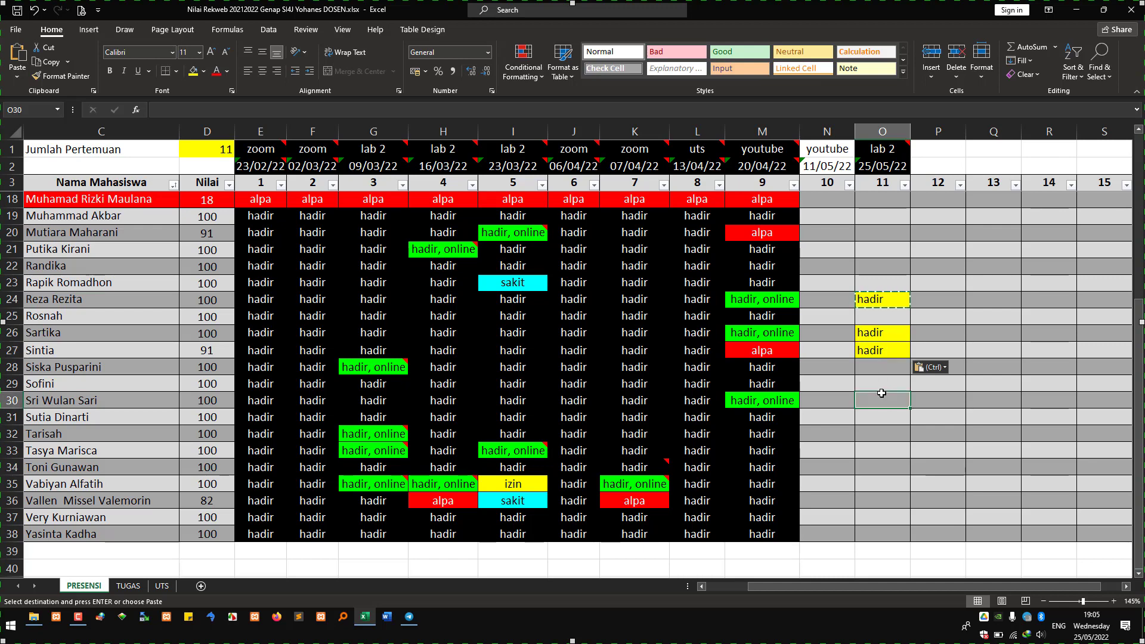
{"action": "key", "text": "ctrl+v"}
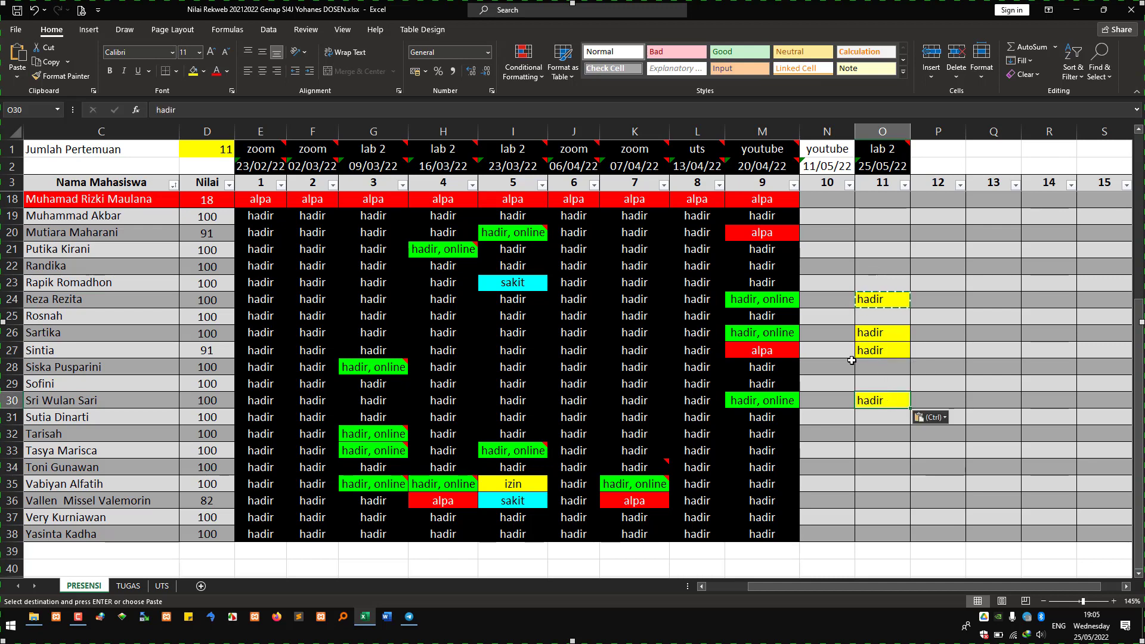
Paste the copied yellow "hadir" entry into the meeting 11 cells O28, O32 and O38
{"action": "left_click", "coordinate": [875, 367]}
{"action": "type", "text": "hadir"}
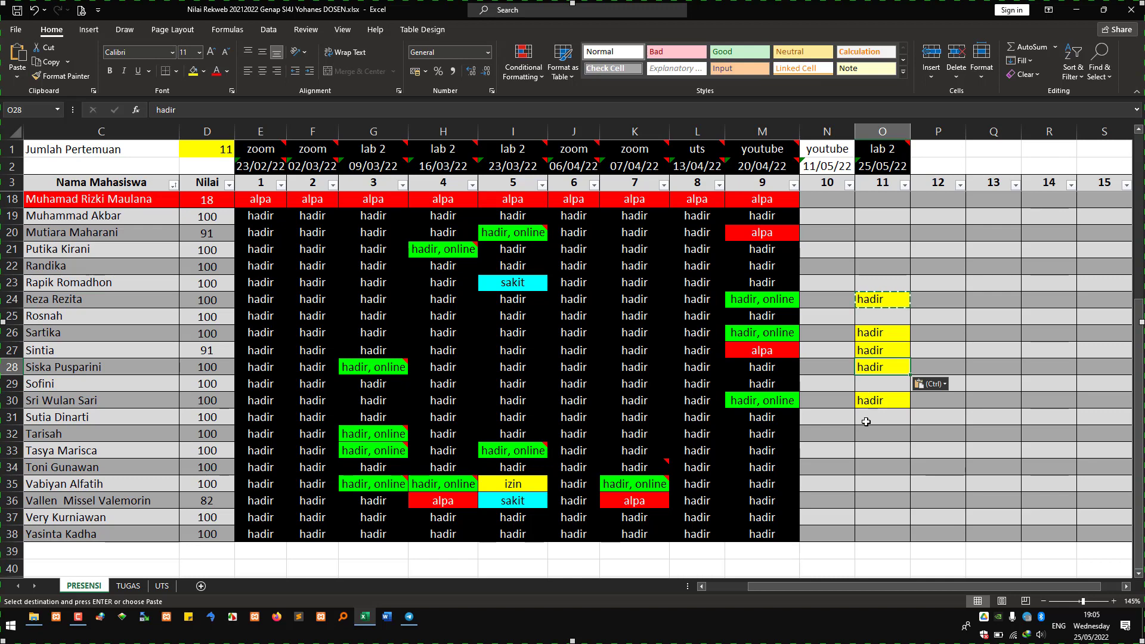
{"action": "left_click", "coordinate": [873, 447]}
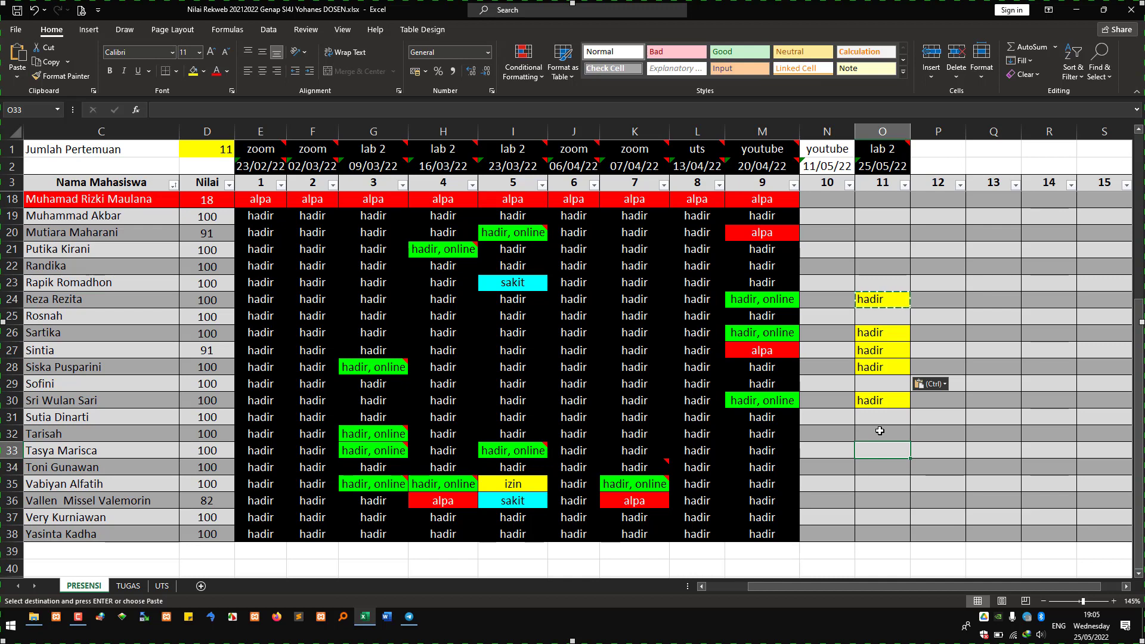
{"action": "left_click", "coordinate": [880, 436]}
{"action": "type", "text": "hadir"}
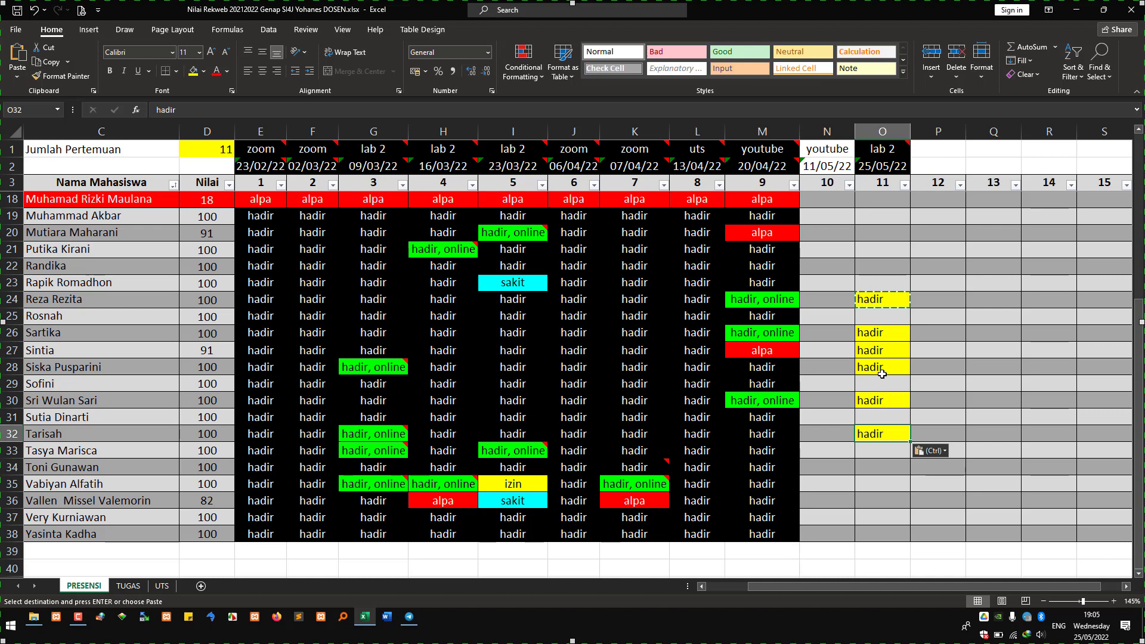
{"action": "left_click", "coordinate": [886, 532]}
{"action": "type", "text": "hadir"}
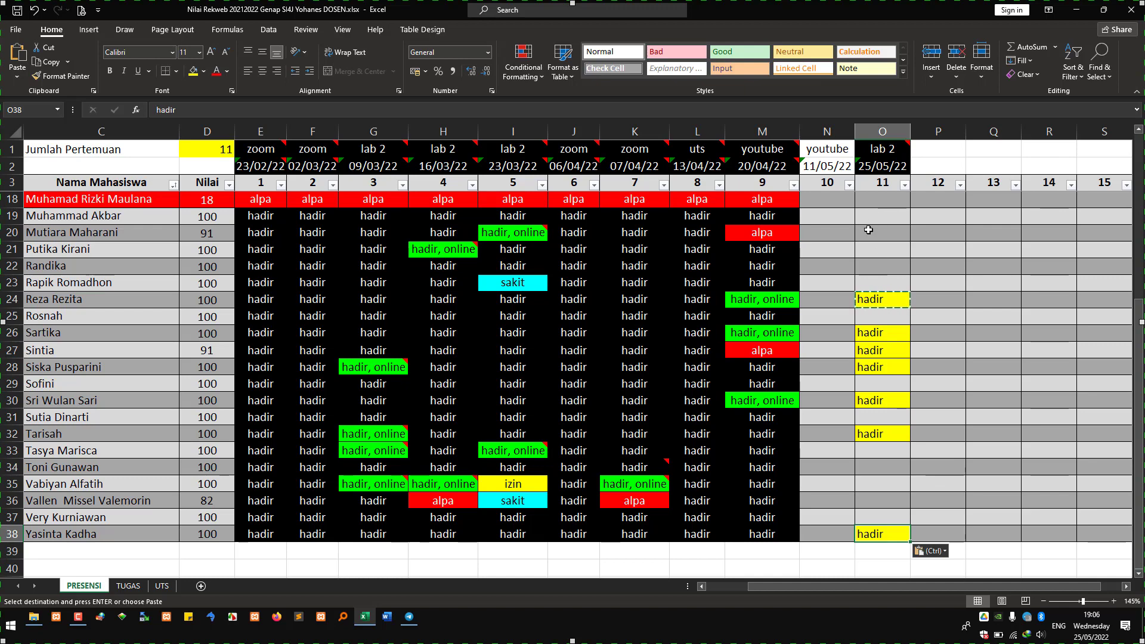
{"action": "scroll", "coordinate": [875, 243], "scroll_direction": "up", "scroll_amount": 1}
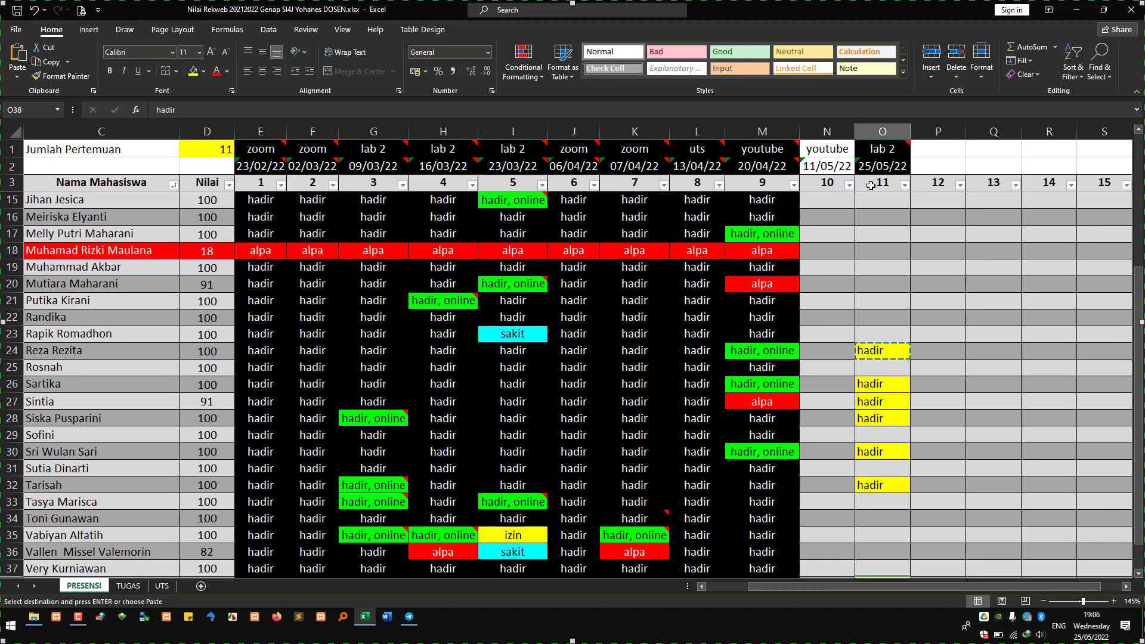
Paste the copied yellow "hadir" entry into the meeting 11 cell O16
{"action": "left_click", "coordinate": [883, 221]}
{"action": "type", "text": "hadir"}
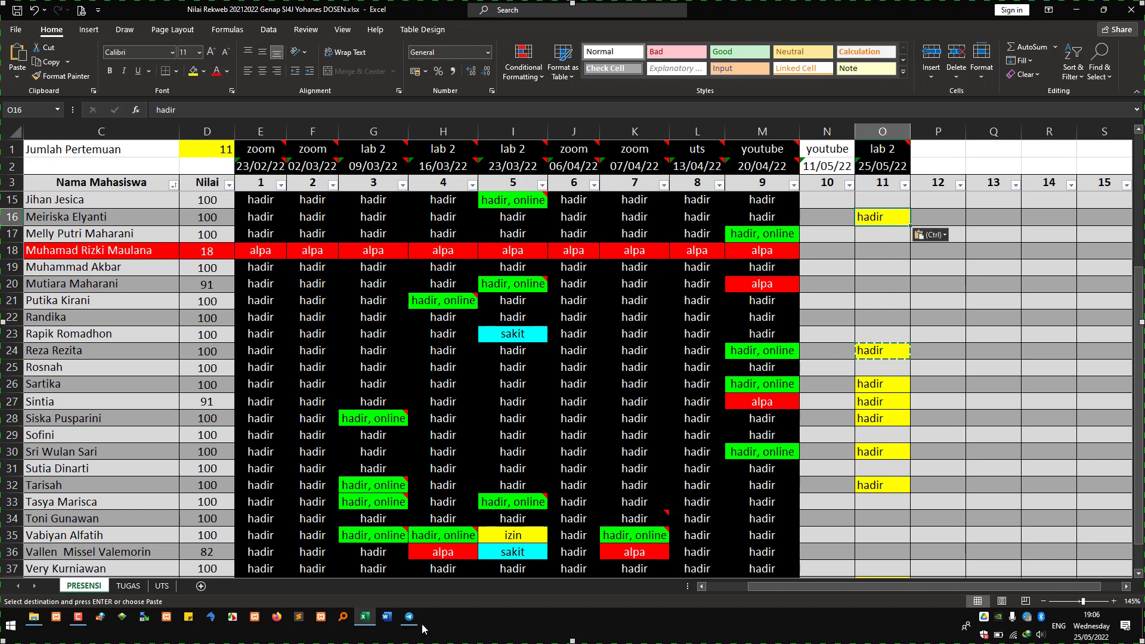
Switch to Laragon from the desktop and start all its services
{"action": "key", "text": "super+d"}
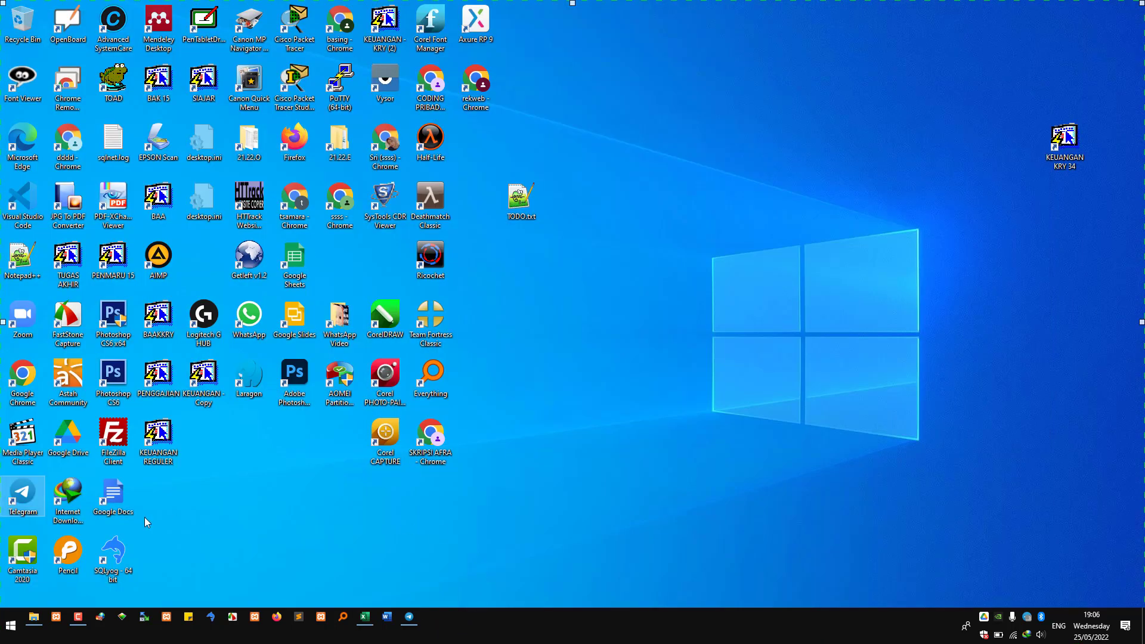
{"action": "double_click", "coordinate": [253, 380]}
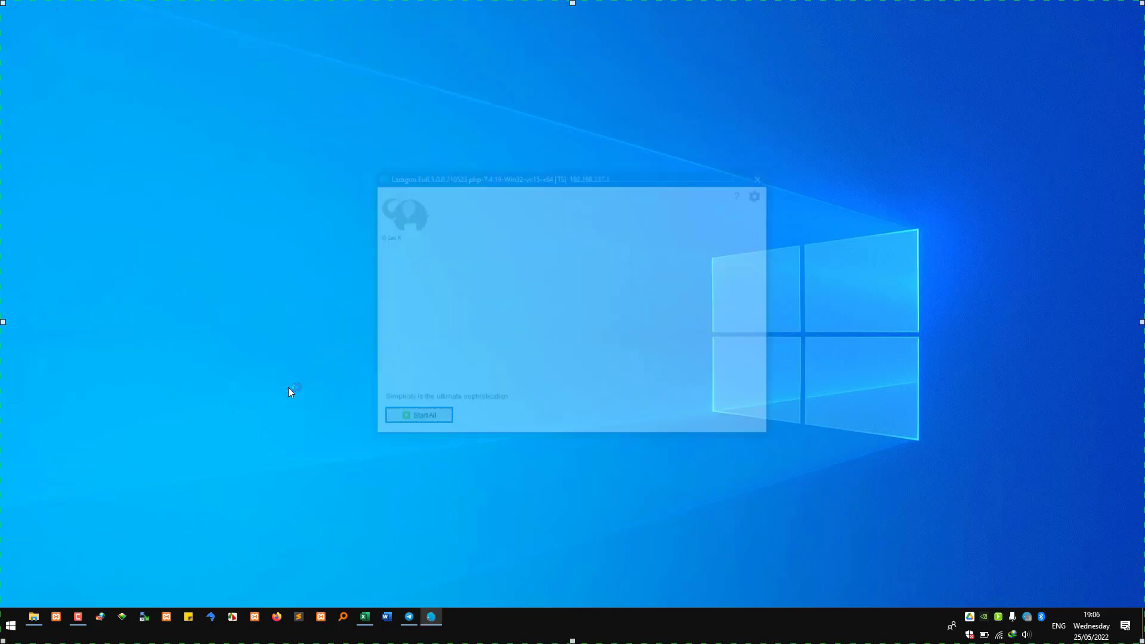
{"action": "left_click", "coordinate": [418, 420]}
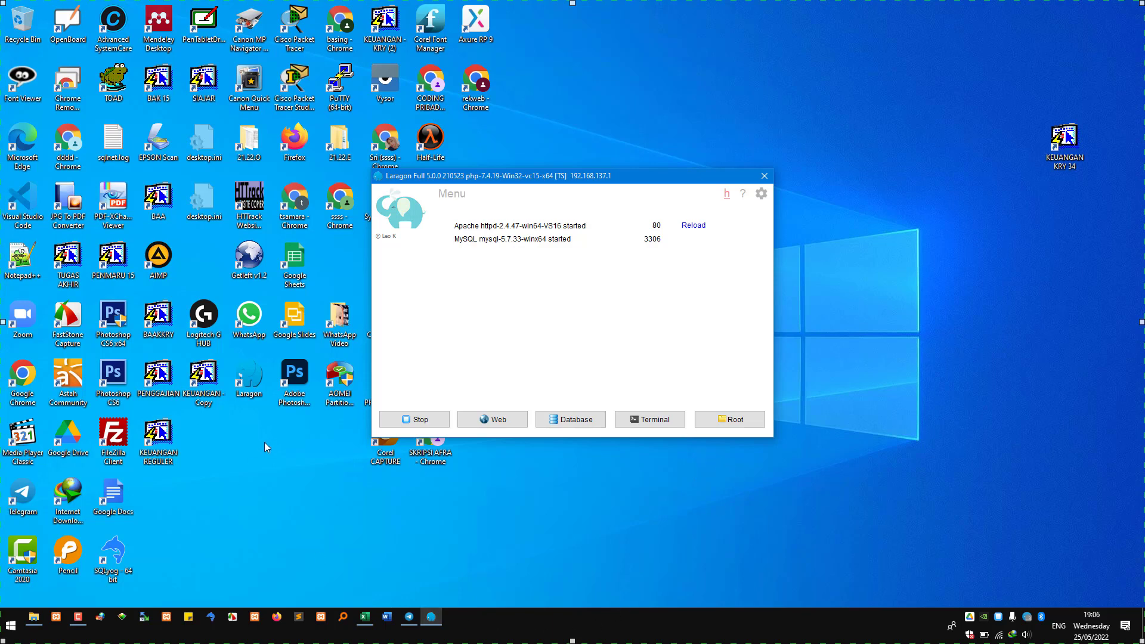
Bring up the REKWEB folder window and open a second File Explorer window beside it at drive D
{"action": "mouse_move", "coordinate": [43, 618]}
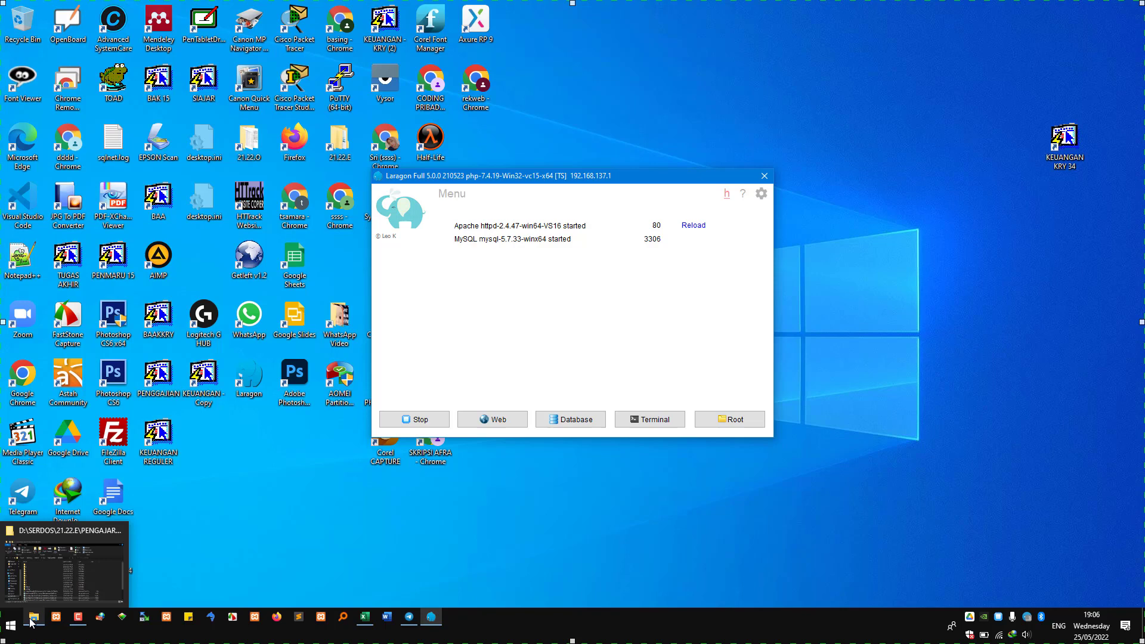
{"action": "left_click", "coordinate": [62, 585]}
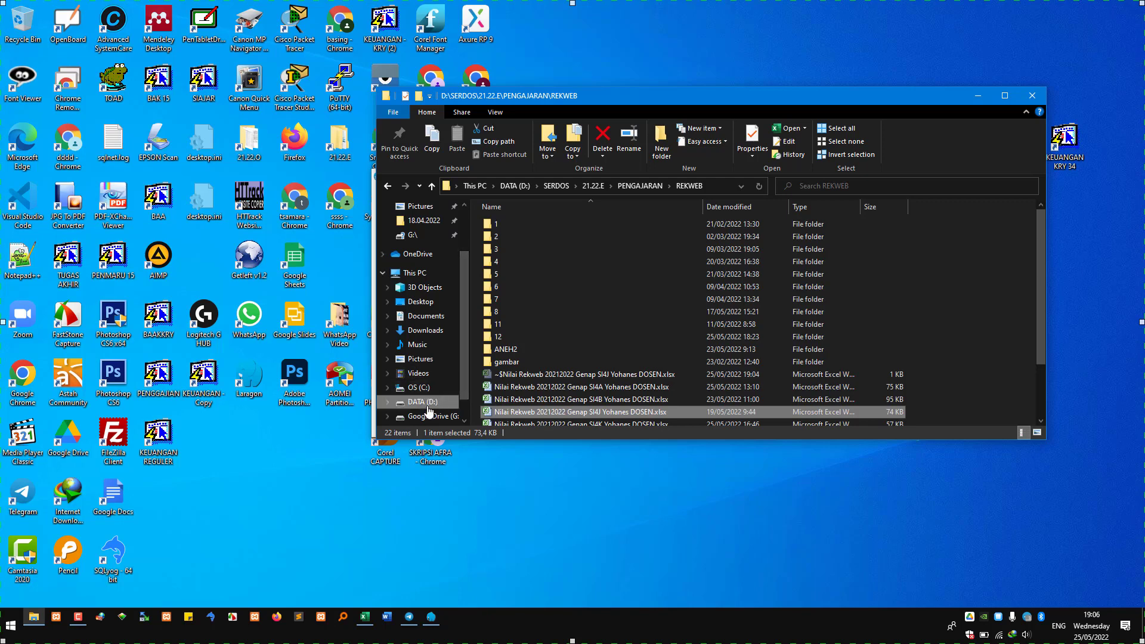
{"action": "key", "text": "super+e"}
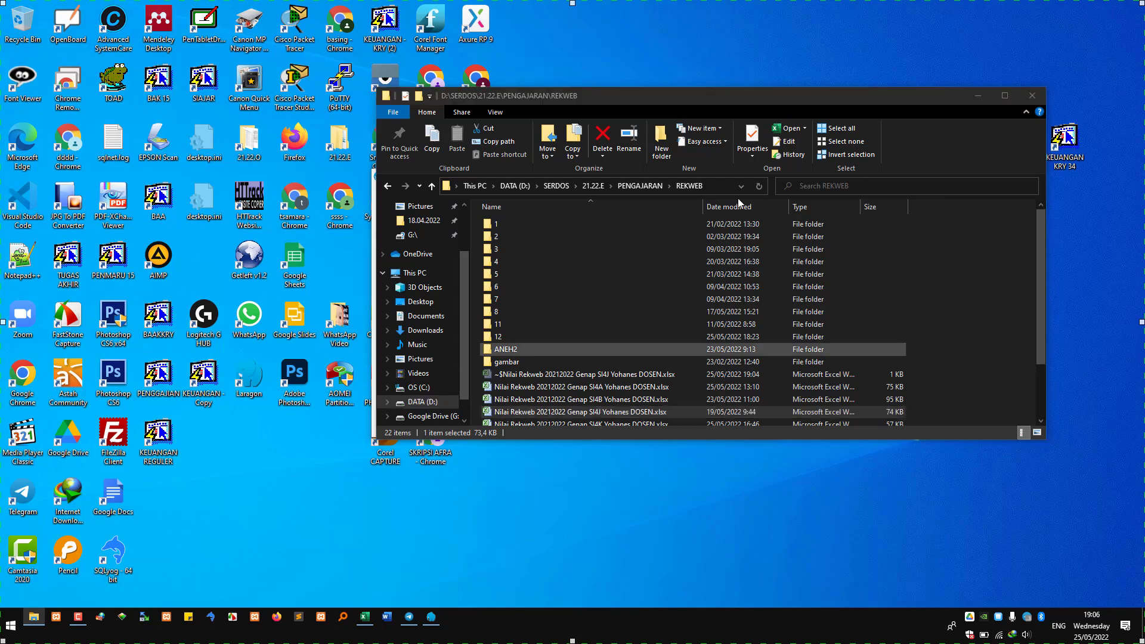
{"action": "left_click_drag", "start_coordinate": [778, 116], "coordinate": [431, 97]}
{"action": "double_click", "coordinate": [388, 344]}
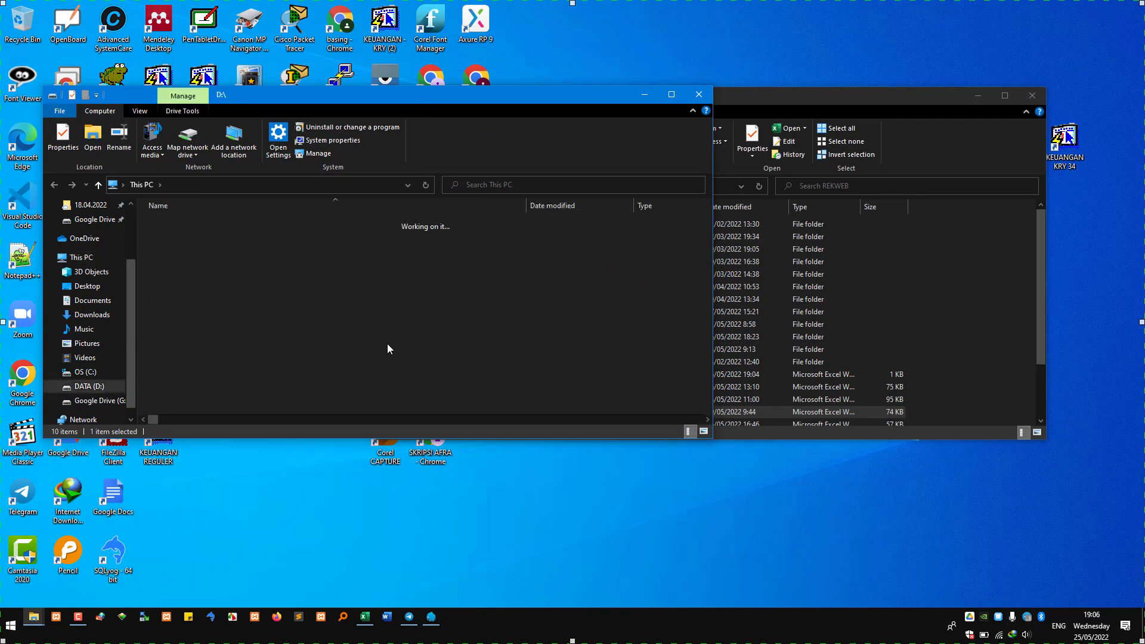
Browse drive D to the WordPress plugins folder laragon7\www\latihanrekweb\wp-content\plugins
{"action": "scroll", "coordinate": [188, 370], "scroll_direction": "down", "scroll_amount": 1}
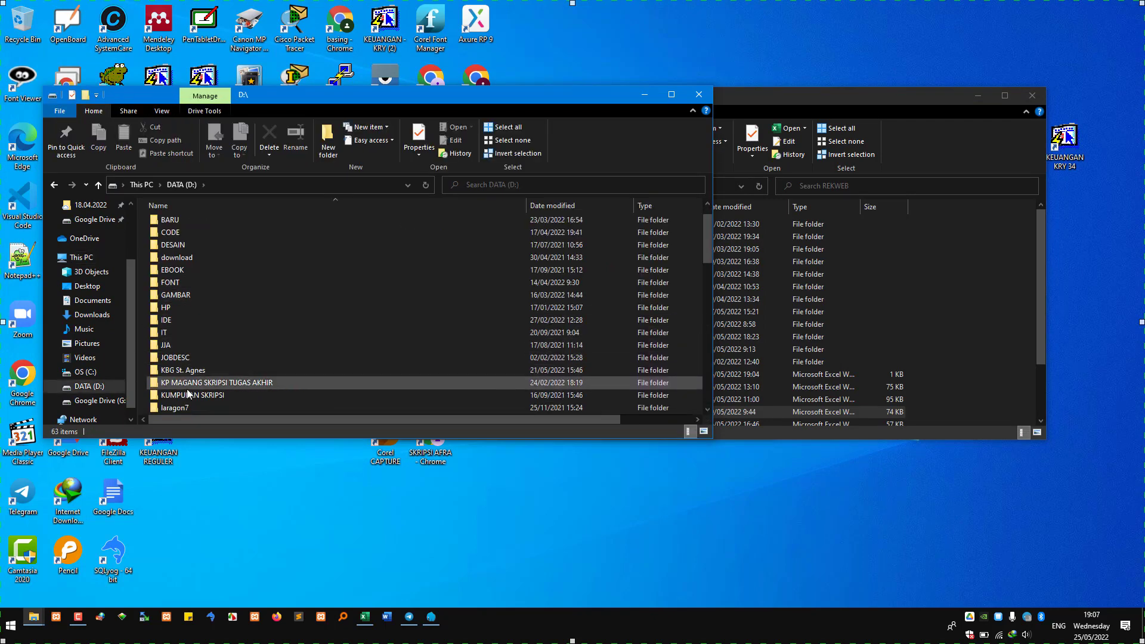
{"action": "left_click", "coordinate": [180, 406]}
{"action": "double_click", "coordinate": [181, 407]}
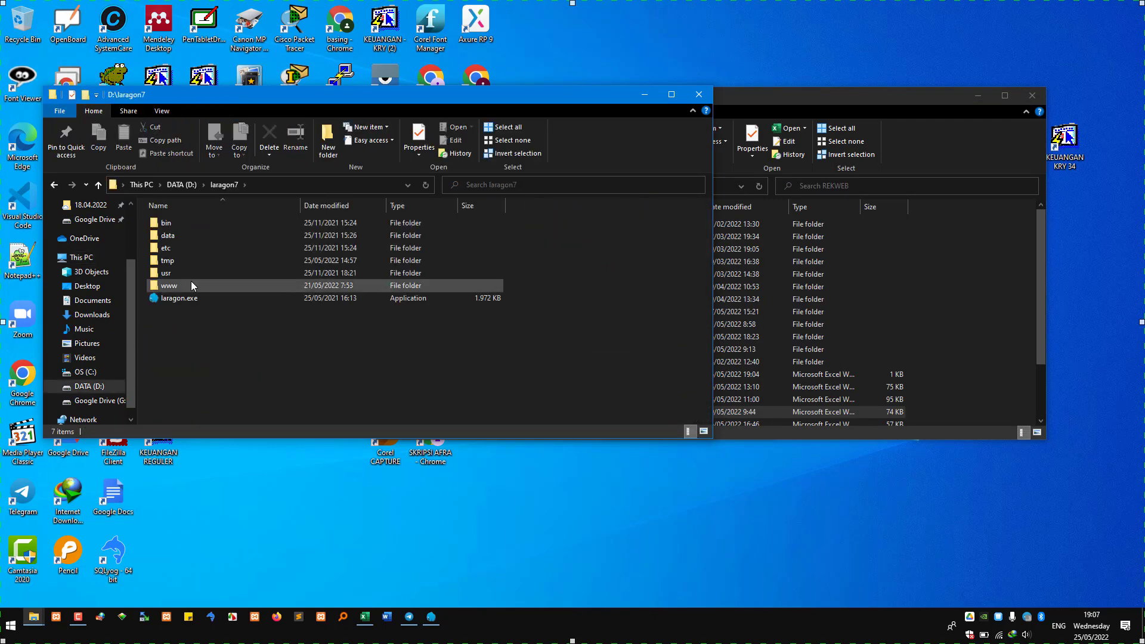
{"action": "double_click", "coordinate": [191, 281]}
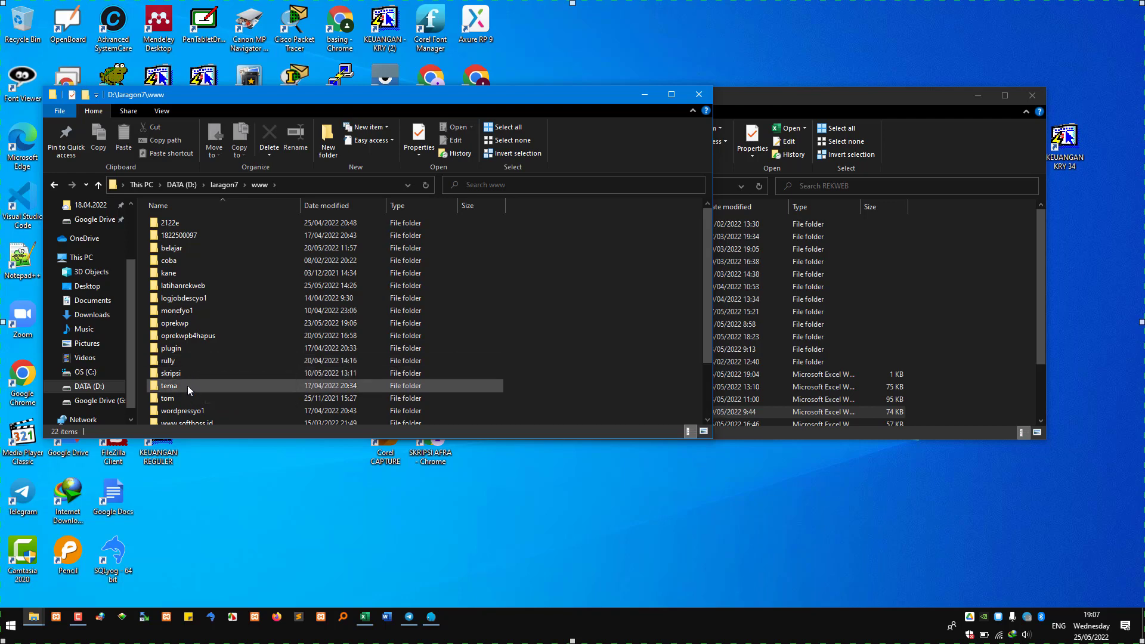
{"action": "left_click", "coordinate": [185, 288]}
{"action": "double_click", "coordinate": [185, 288]}
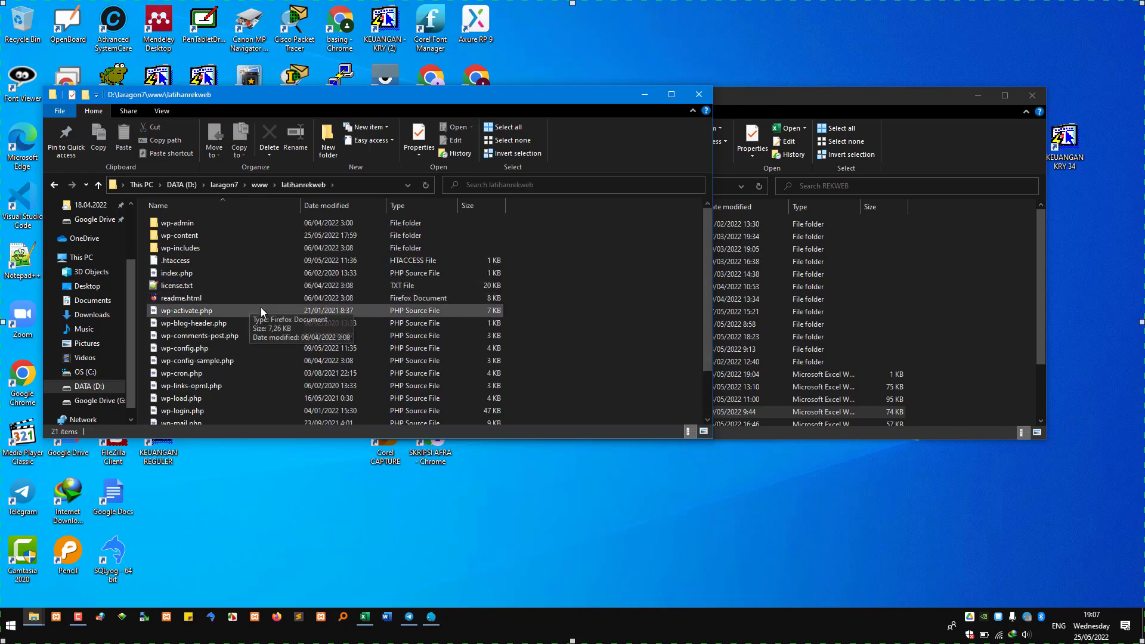
{"action": "double_click", "coordinate": [197, 236]}
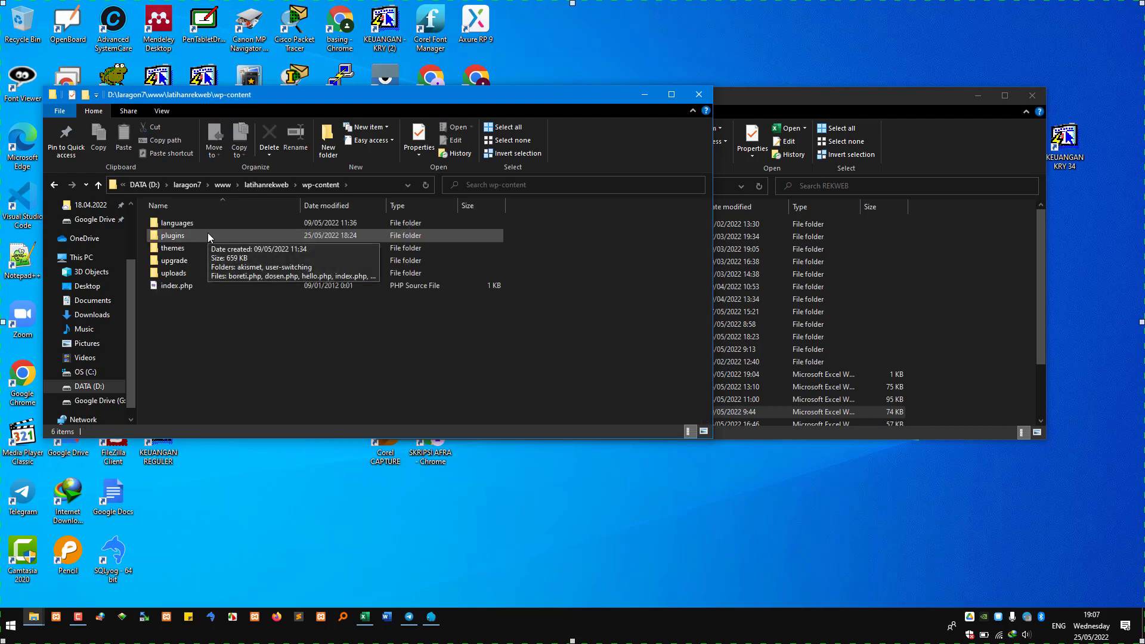
{"action": "double_click", "coordinate": [207, 235]}
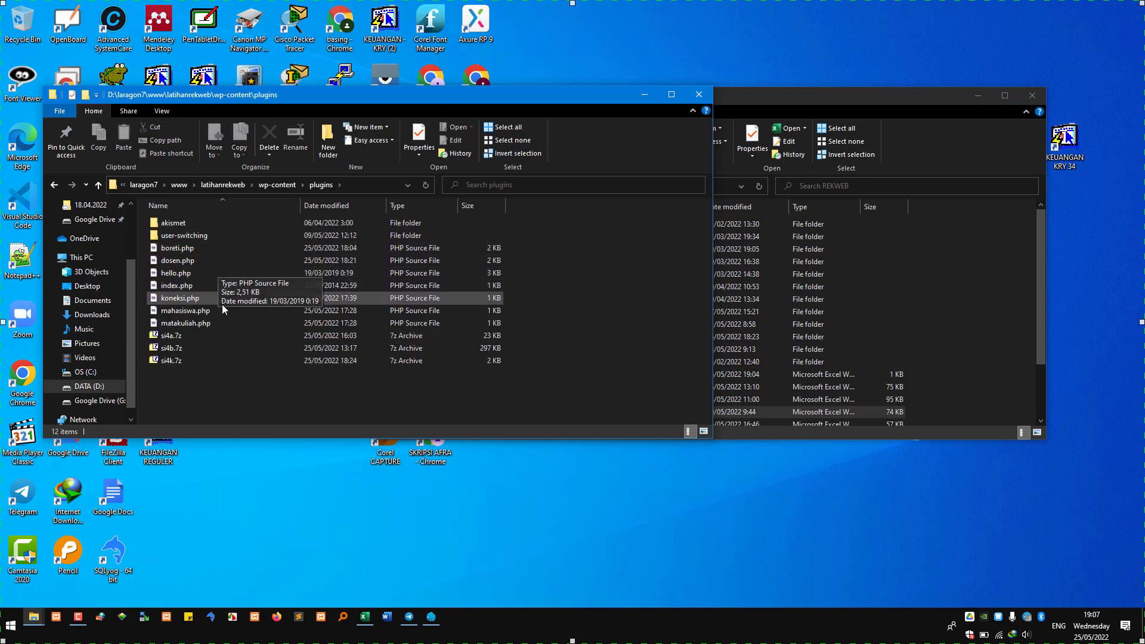
Permanently delete boreti.php, dosen.php, koneksi.php, mahasiswa.php and matakuliah.php from the plugins folder
{"action": "left_click", "coordinate": [185, 323]}
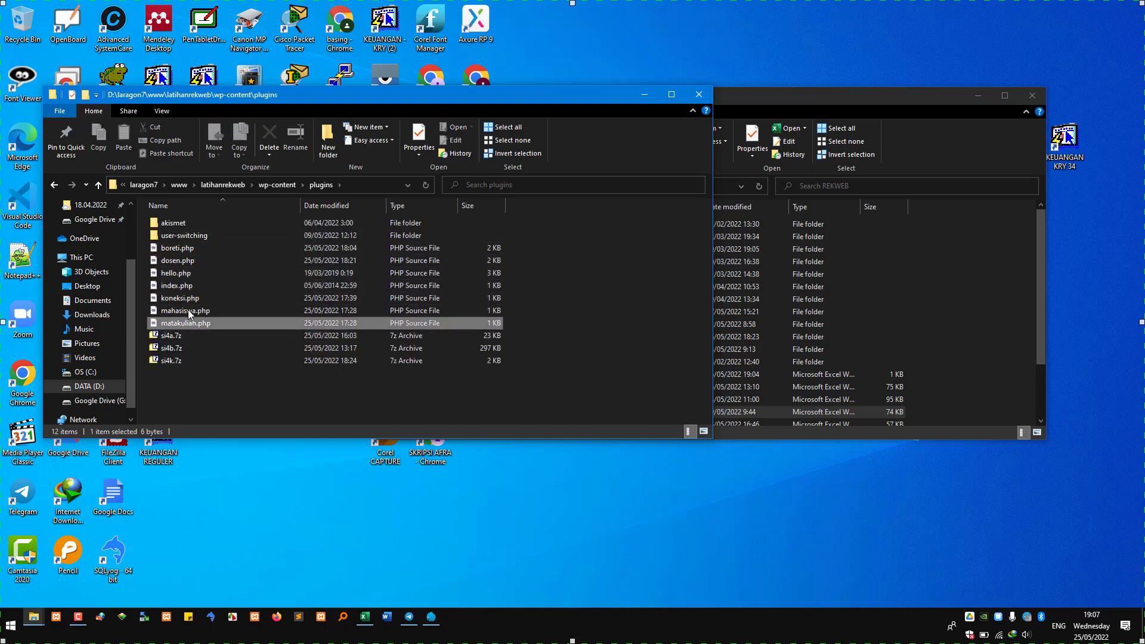
{"action": "left_click", "coordinate": [197, 298], "text": "shift"}
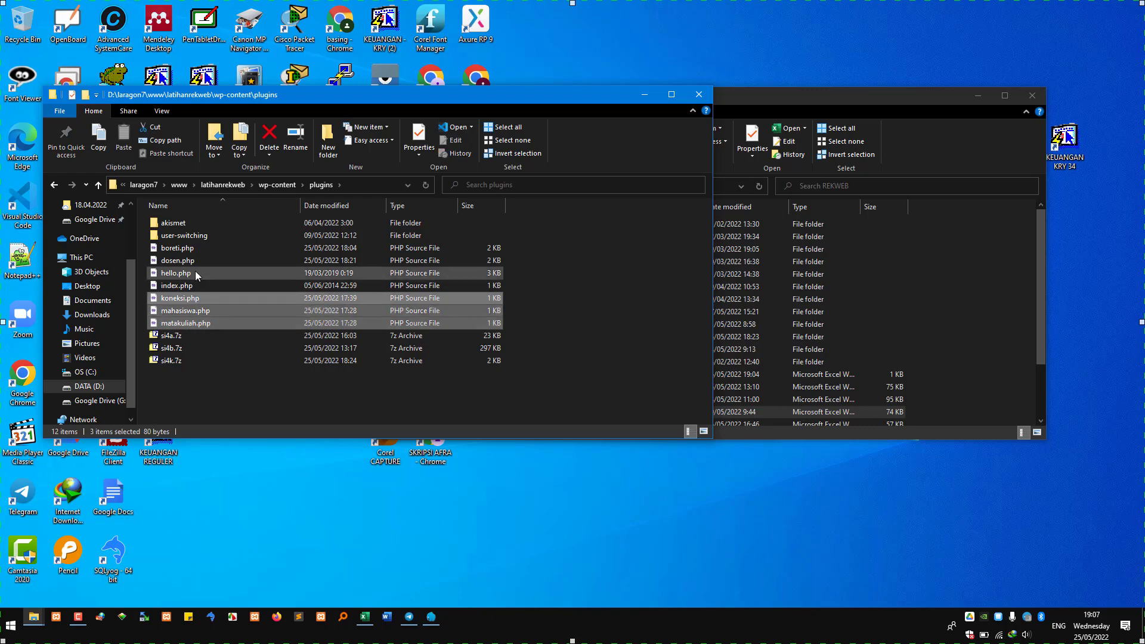
{"action": "left_click", "coordinate": [202, 260], "text": "ctrl"}
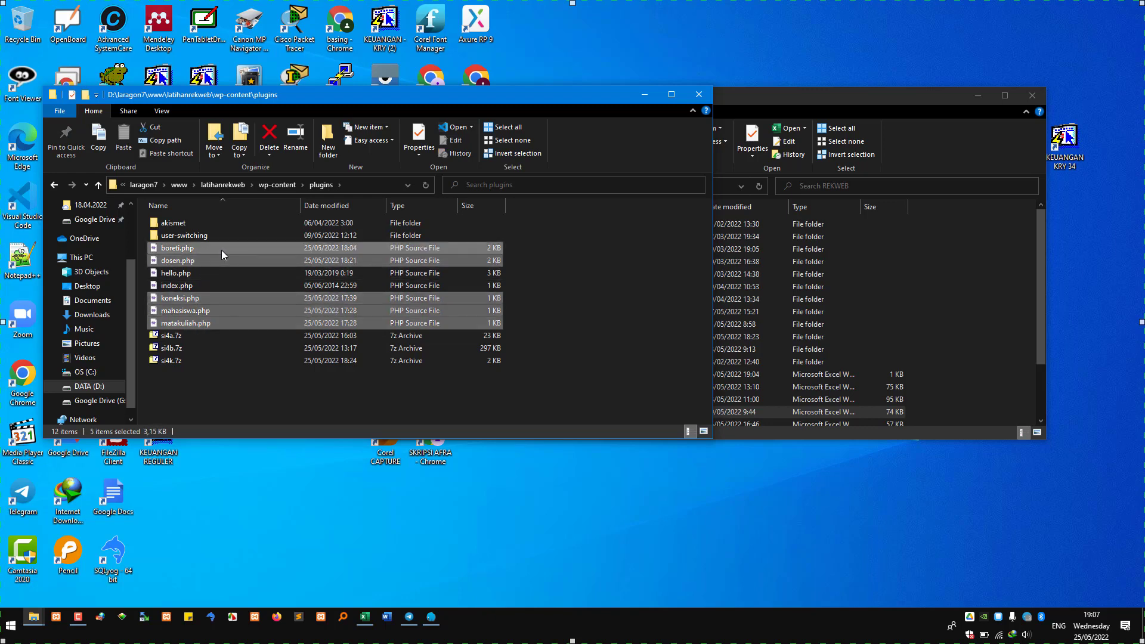
{"action": "key", "text": "shift+Delete"}
{"action": "key", "text": "Return"}
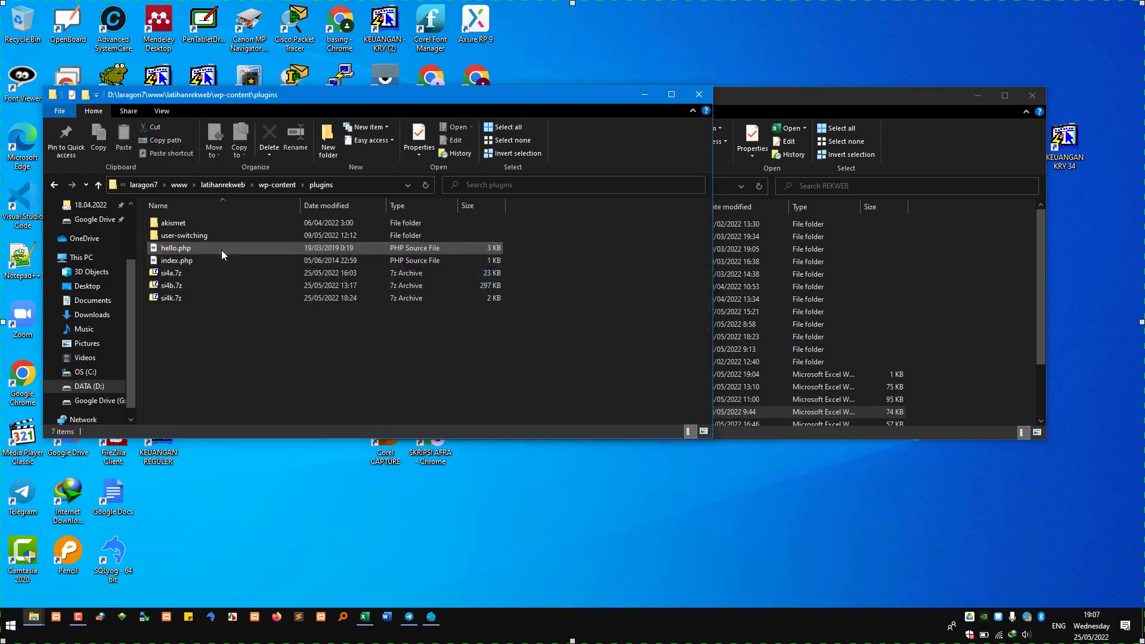
Launch Magnifier and enlarge the screen to 200%
{"action": "left_click", "coordinate": [860, 263]}
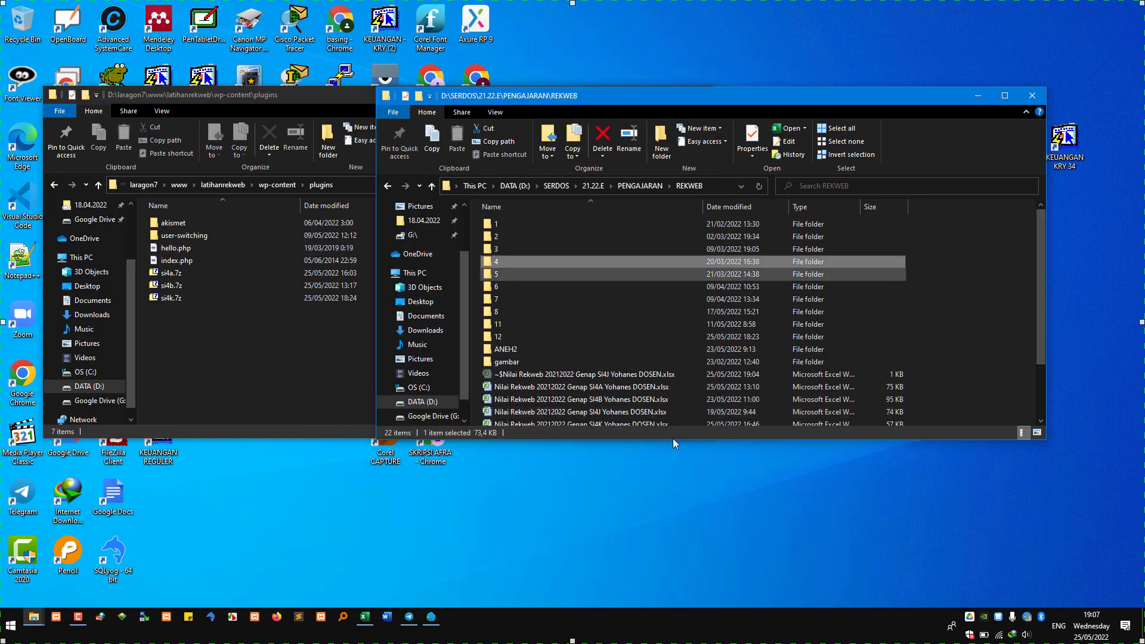
{"action": "left_click", "coordinate": [9, 628]}
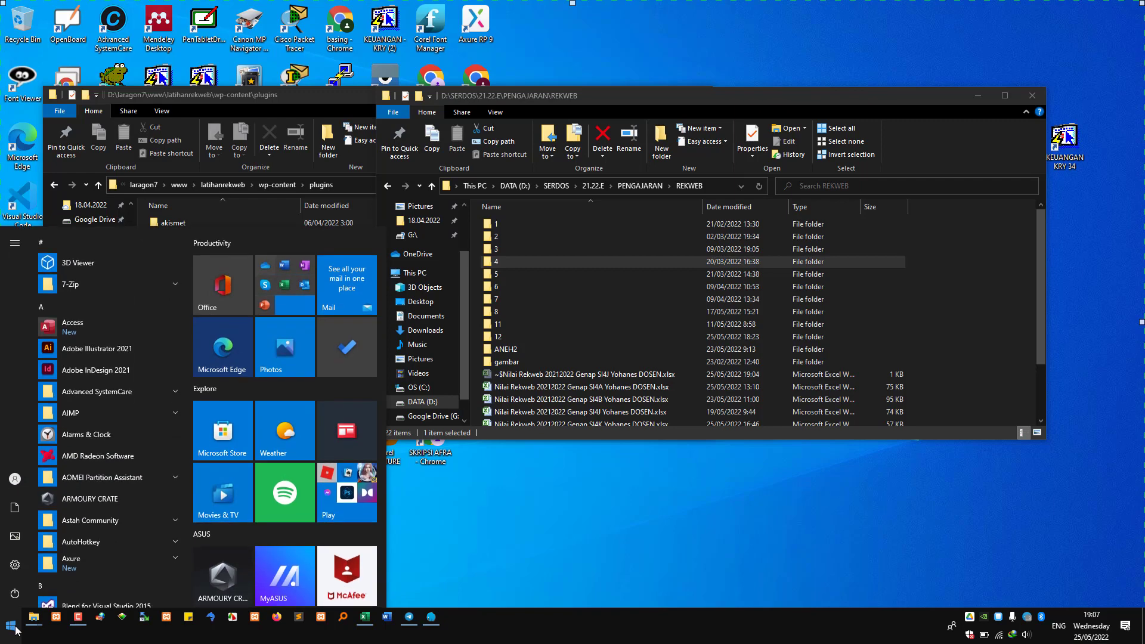
{"action": "type", "text": "magni"}
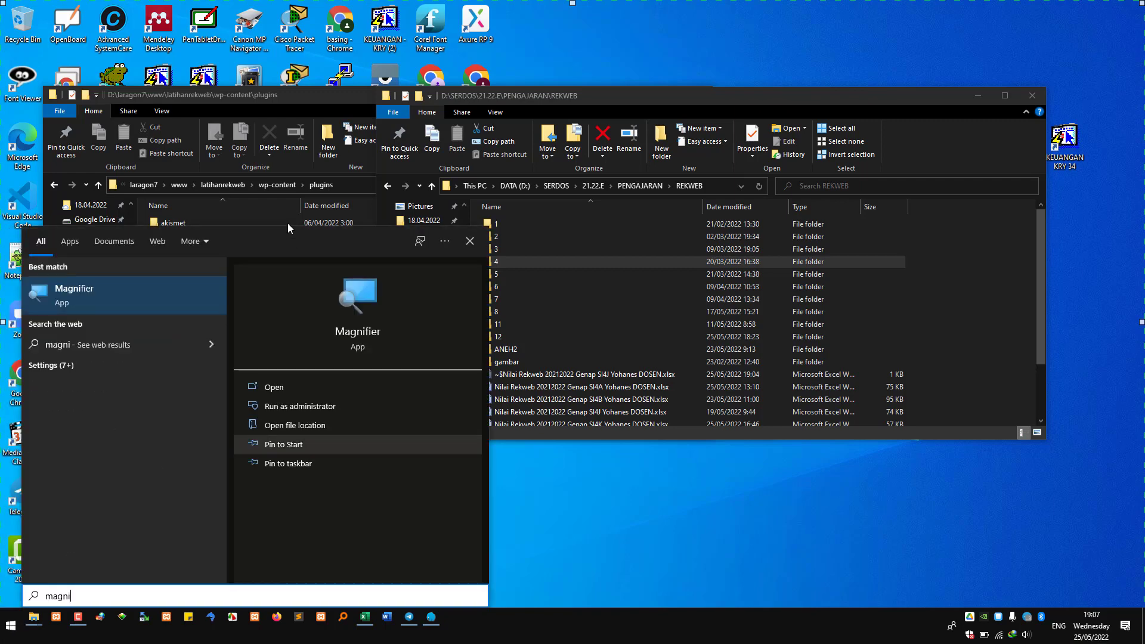
{"action": "left_click", "coordinate": [84, 298]}
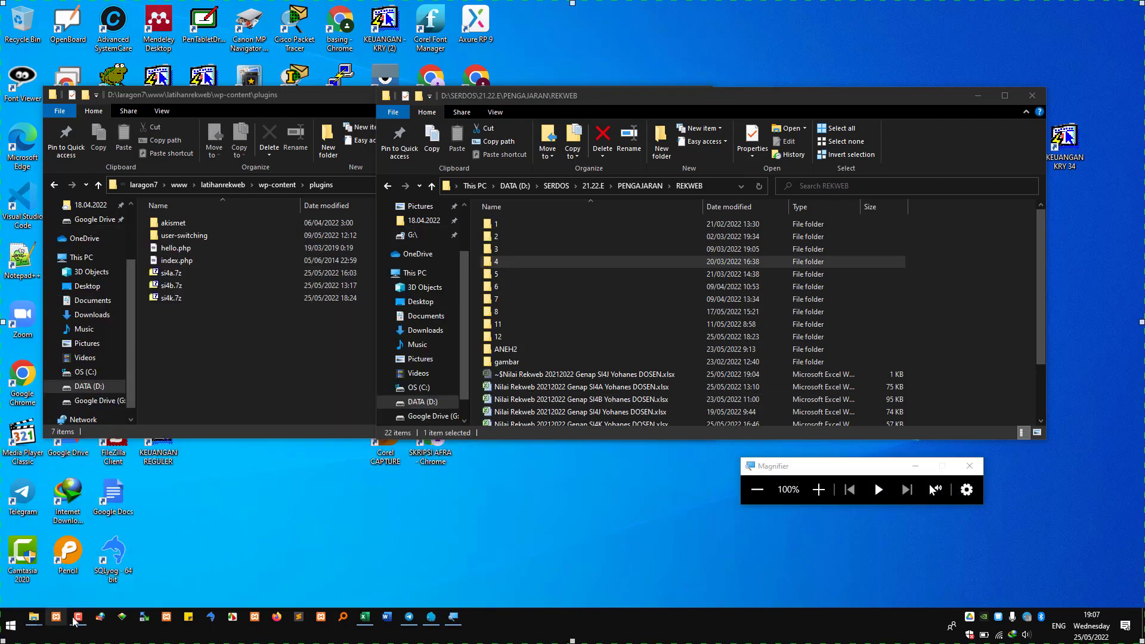
{"action": "left_click", "coordinate": [820, 491]}
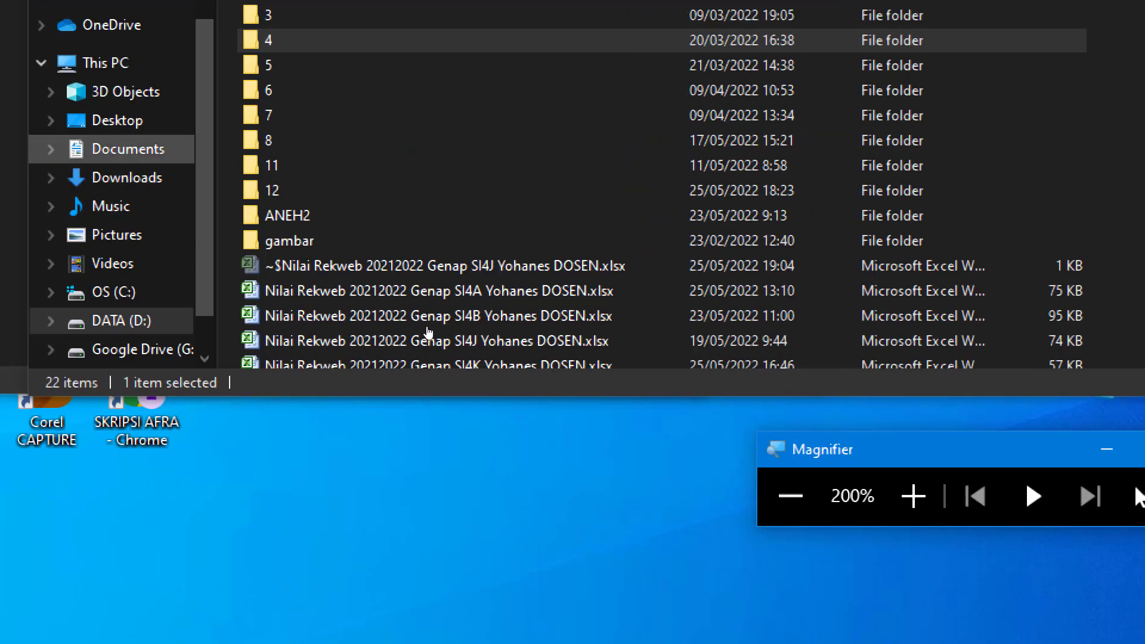
Copy jhon.php from the REKWEB\11\si4b folder into the latihanrekweb plugins folder
{"action": "key", "text": "Return"}
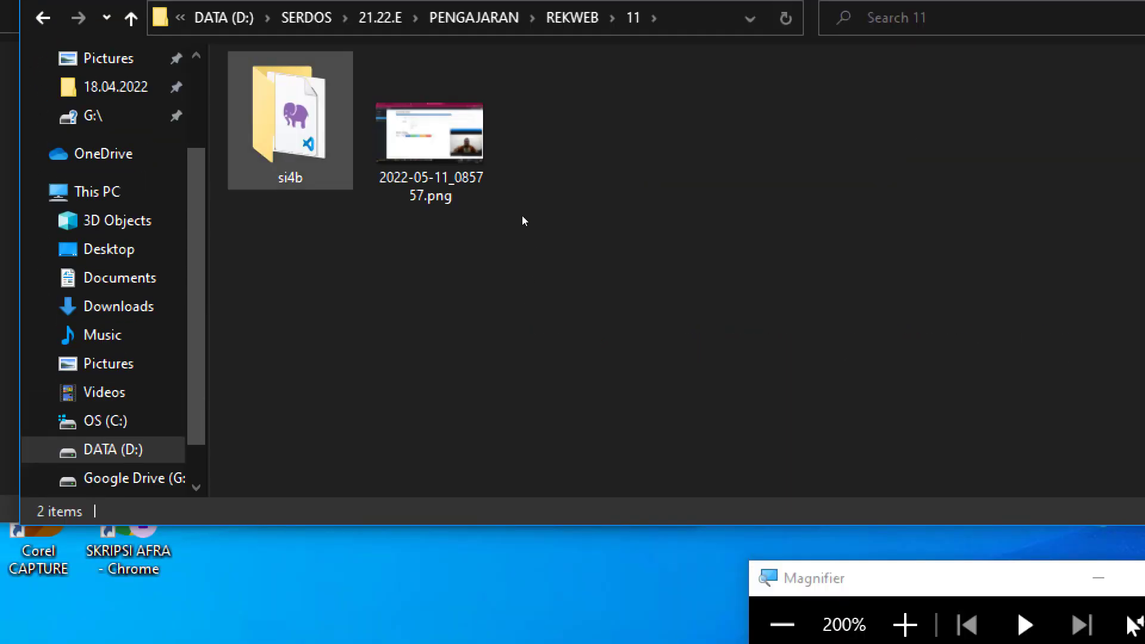
{"action": "key", "text": "Down"}
{"action": "key", "text": "Return"}
{"action": "key", "text": "Down"}
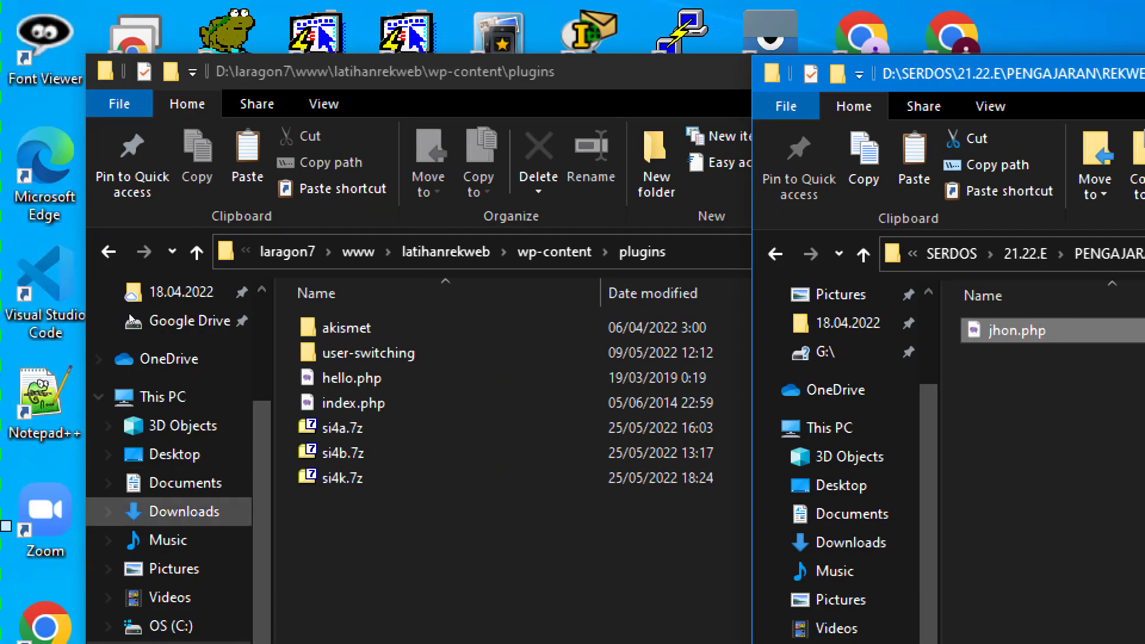
{"action": "left_click", "coordinate": [205, 351]}
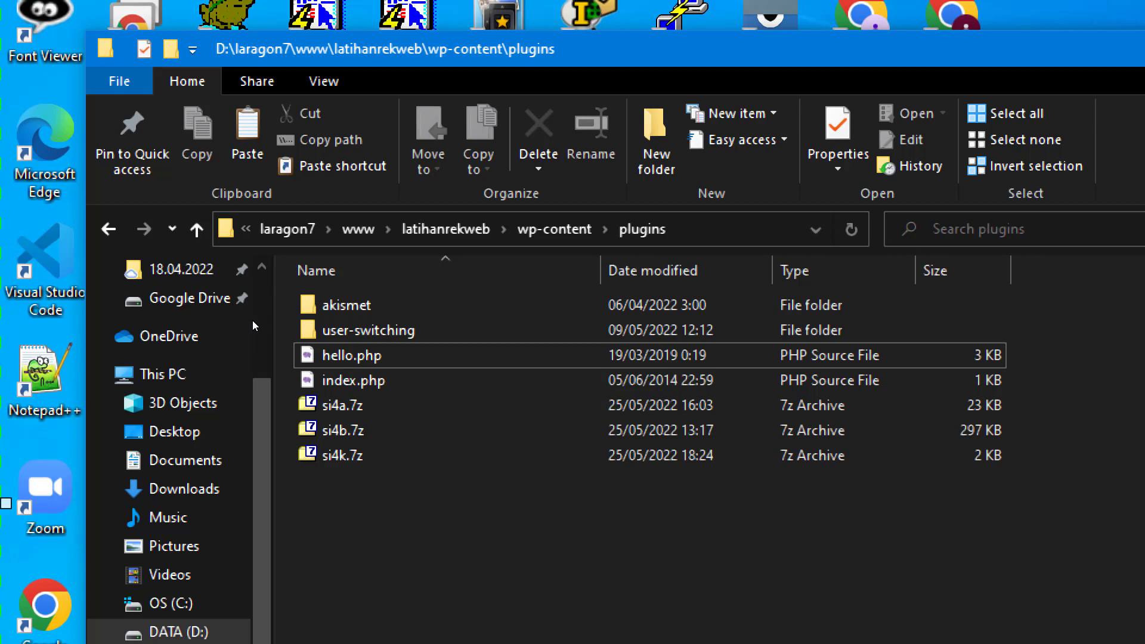
{"action": "key", "text": "ctrl+v"}
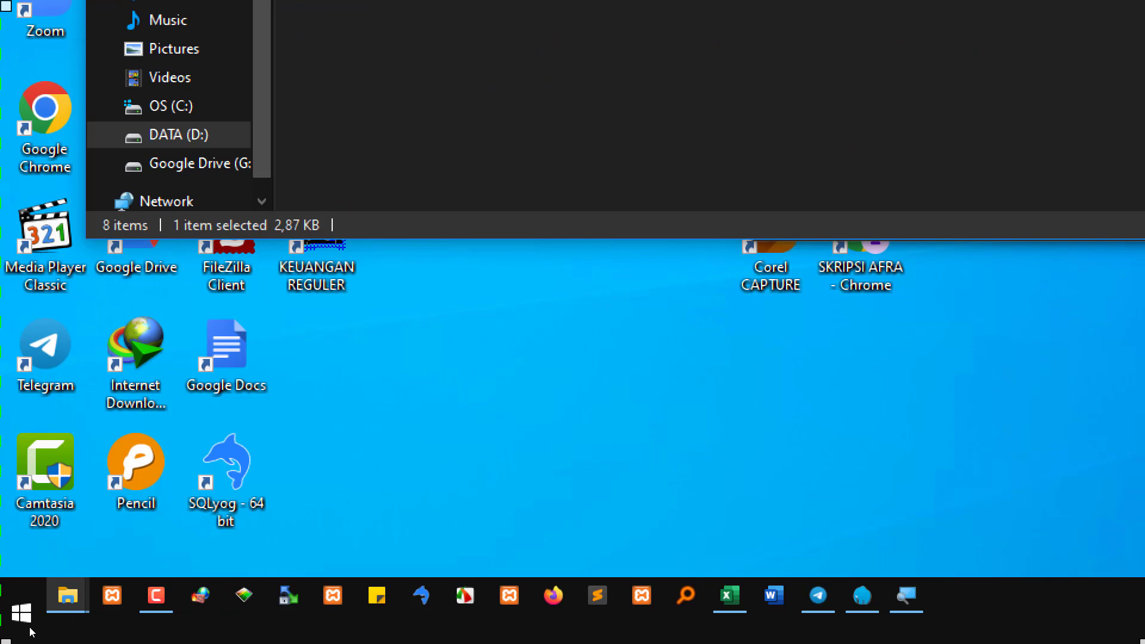
Open the Rekweb RPS PDF for 20212022 Genap from the REKWEB folder and examine the plan for meeting 12
{"action": "mouse_move", "coordinate": [85, 597]}
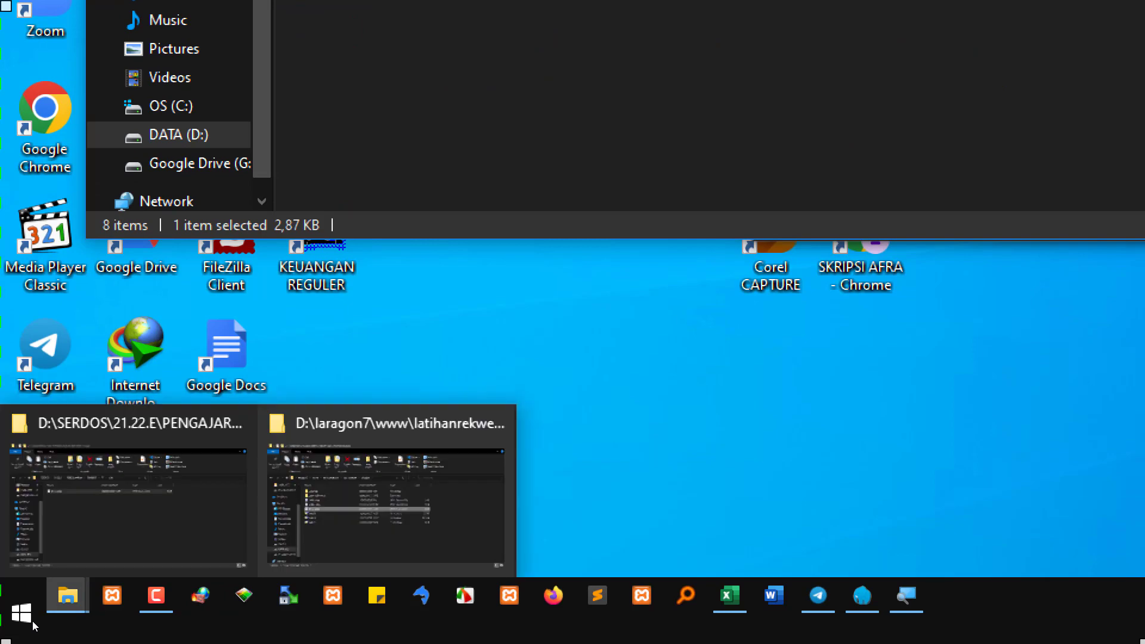
{"action": "left_click", "coordinate": [90, 567]}
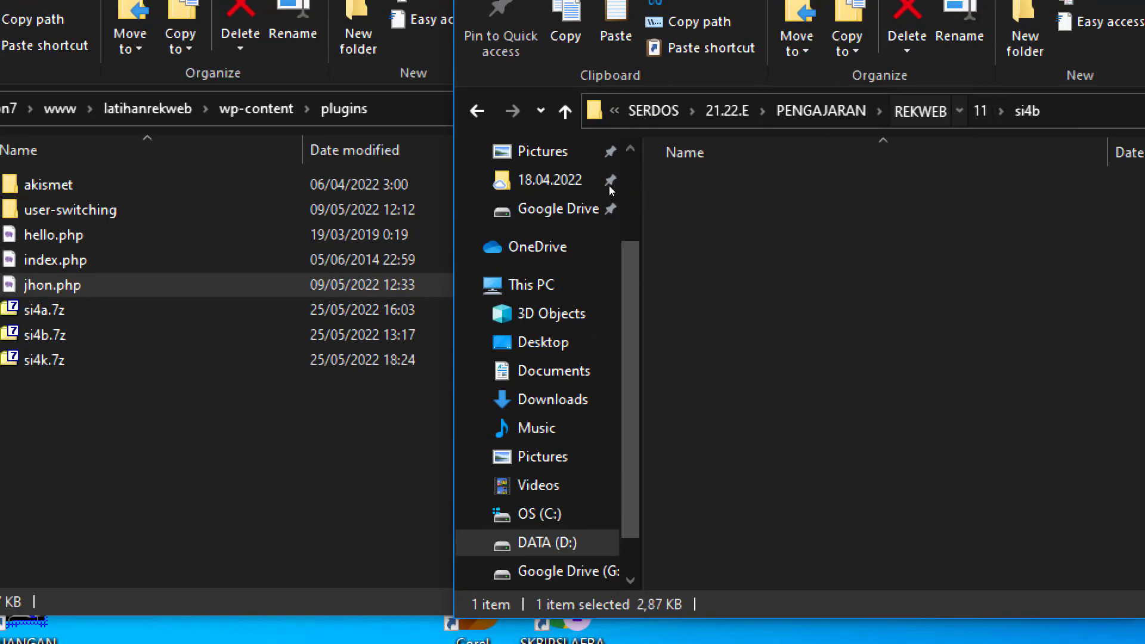
{"action": "key", "text": "alt+Up"}
{"action": "scroll", "coordinate": [846, 452], "scroll_direction": "down", "scroll_amount": 2}
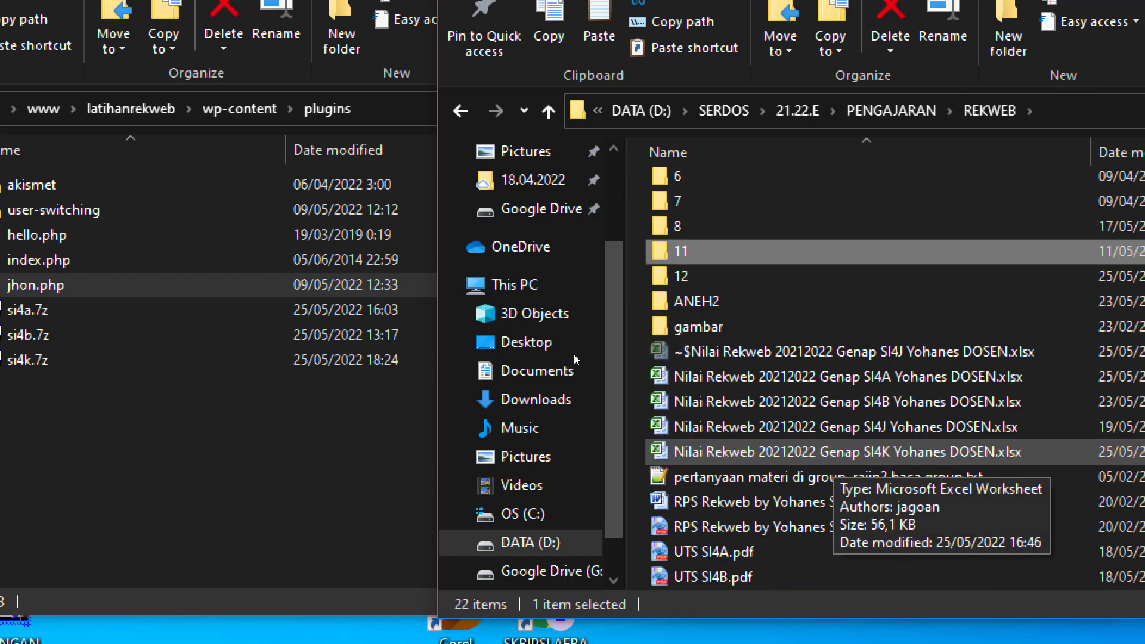
{"action": "key", "text": "r"}
{"action": "key", "text": "r"}
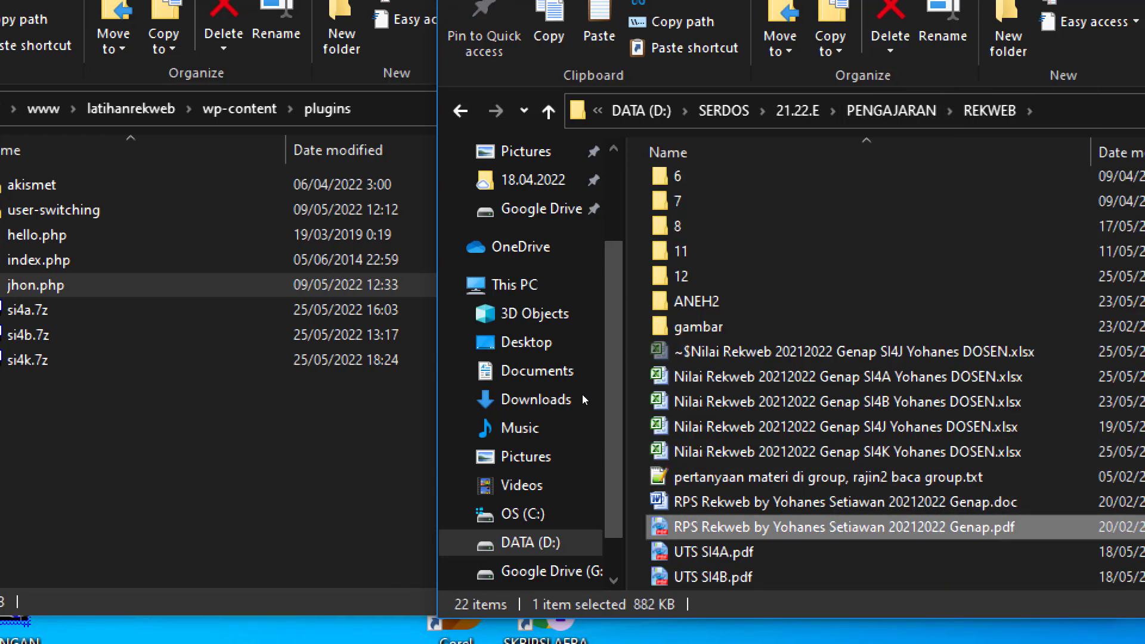
{"action": "key", "text": "Return"}
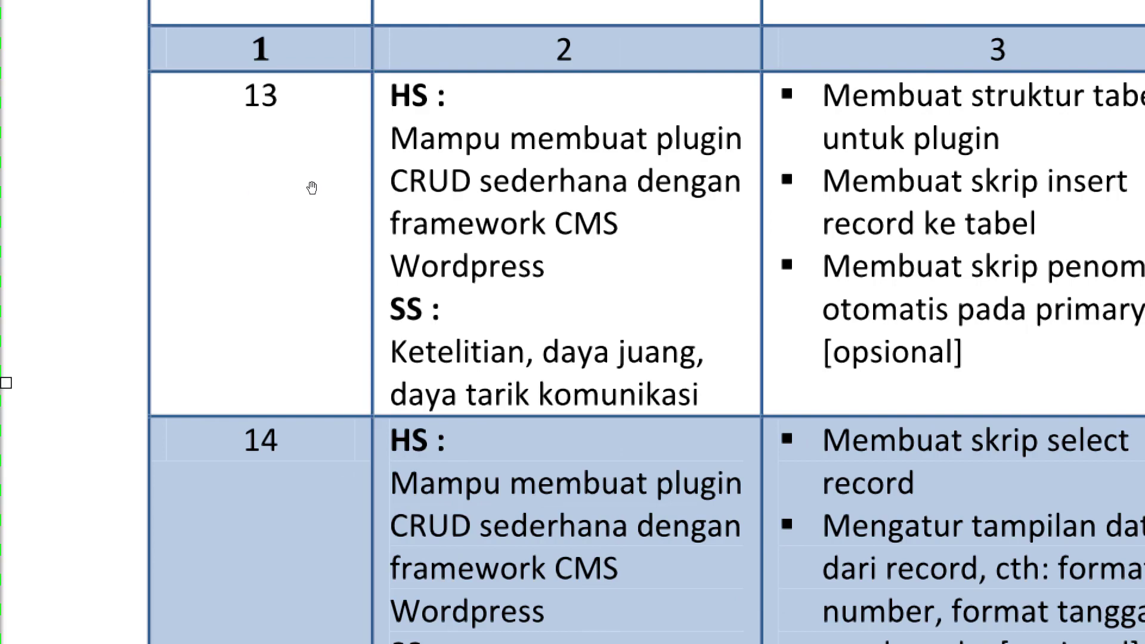
{"action": "scroll", "coordinate": [312, 188], "scroll_direction": "up", "scroll_amount": 10}
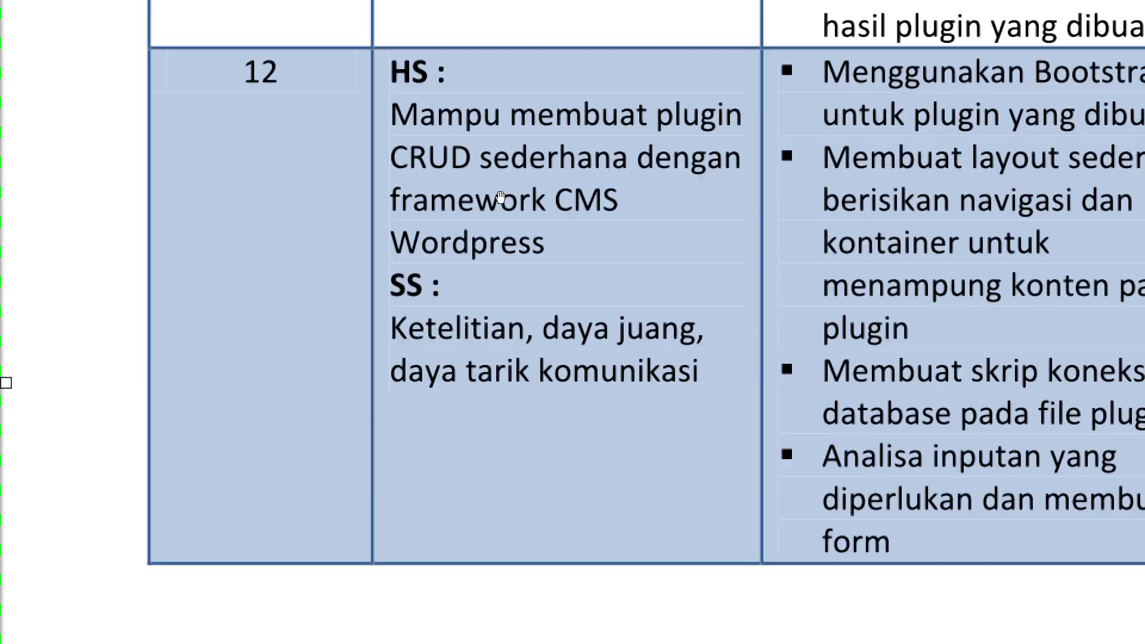
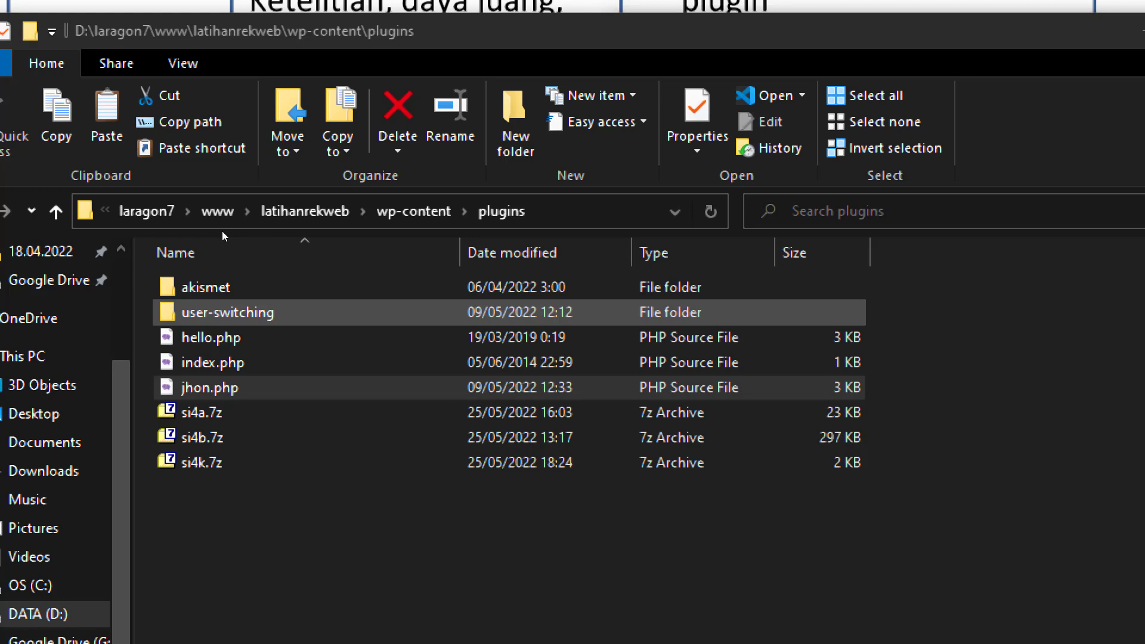
Rename jhon.php in the plugins folder to vallen.php
{"action": "key", "text": "Down"}
{"action": "key", "text": "Down"}
{"action": "key", "text": "Down"}
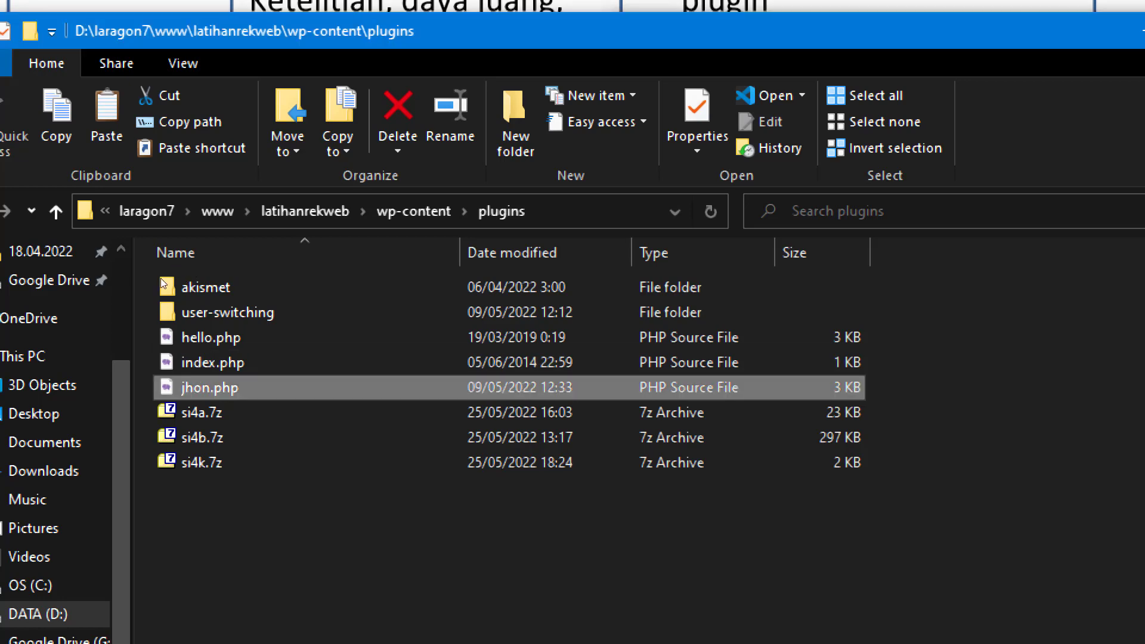
{"action": "key", "text": "F2"}
{"action": "type", "text": "vallen"}
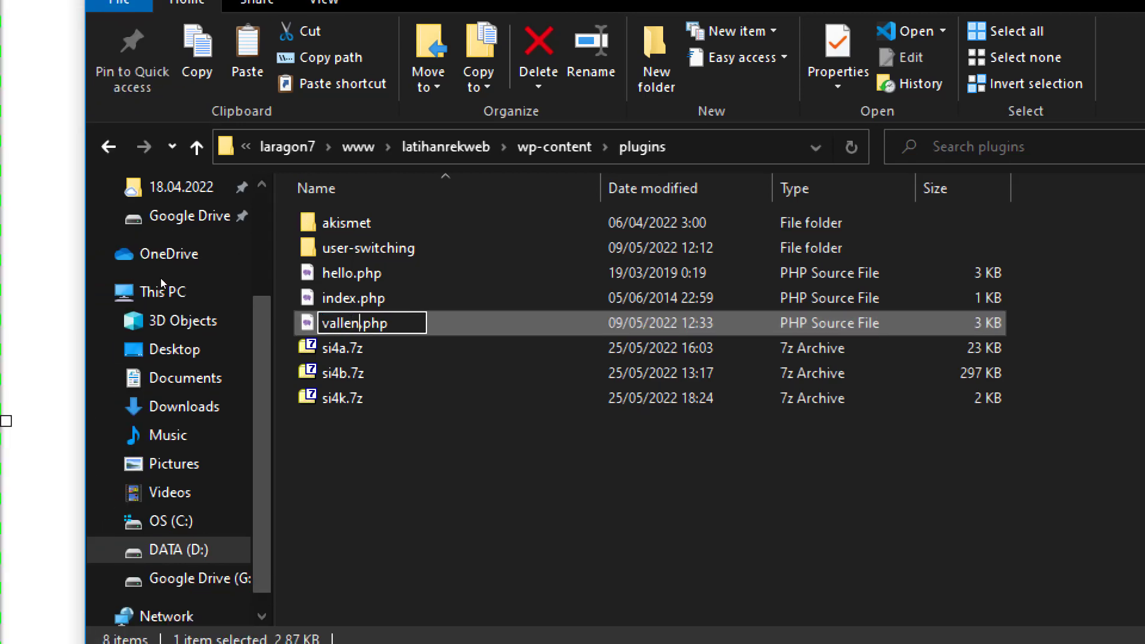
{"action": "key", "text": "Return"}
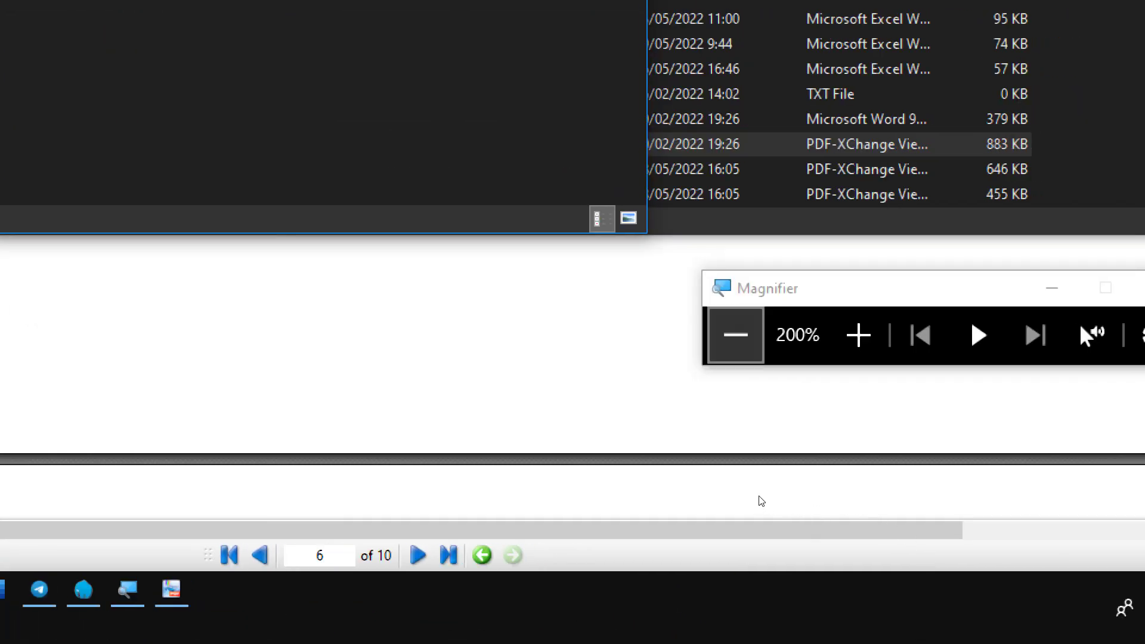
Reset the screen magnification to 100% and, in the SI4J Excel attendance workbook, copy the hadir mark from O24 to O22
{"action": "left_click", "coordinate": [736, 335]}
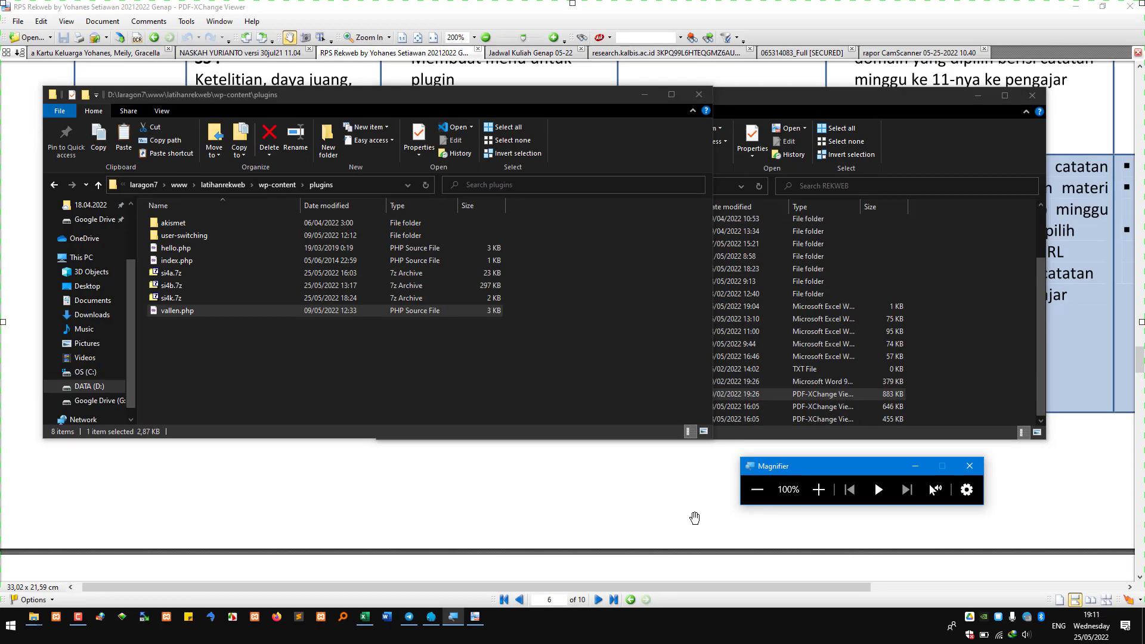
{"action": "left_click", "coordinate": [364, 621]}
{"action": "left_click", "coordinate": [679, 312]}
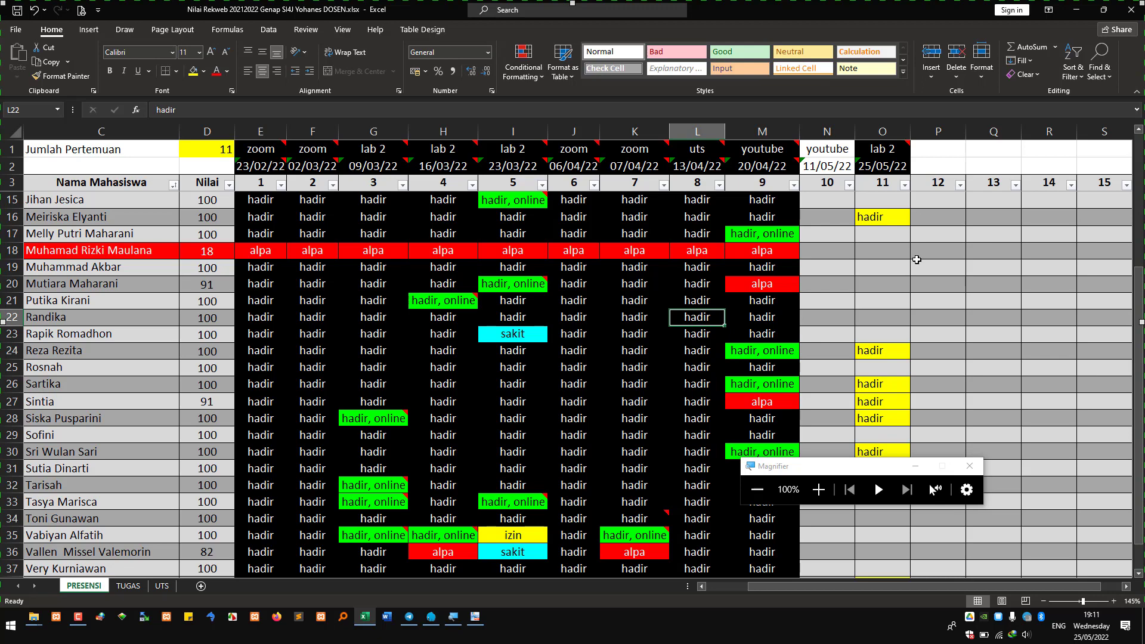
{"action": "left_click", "coordinate": [878, 350]}
{"action": "key", "text": "ctrl+c"}
{"action": "left_click", "coordinate": [876, 321]}
{"action": "key", "text": "ctrl+v"}
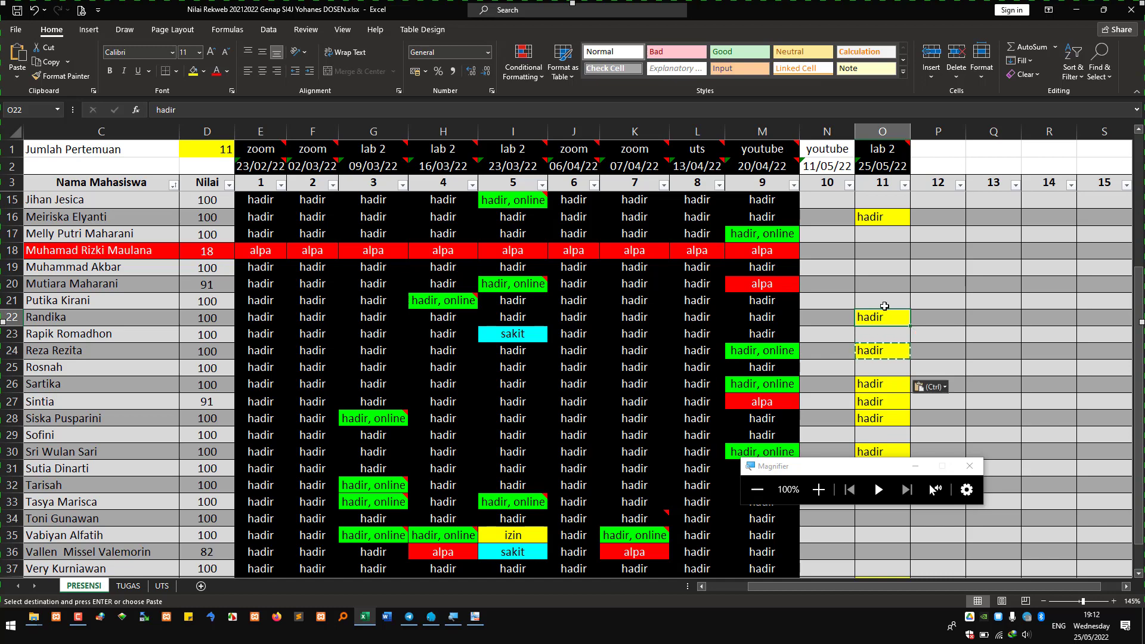
Paste the hadir mark into O7 and O19 of the meeting 11 column
{"action": "scroll", "coordinate": [880, 313], "scroll_direction": "up", "scroll_amount": 4}
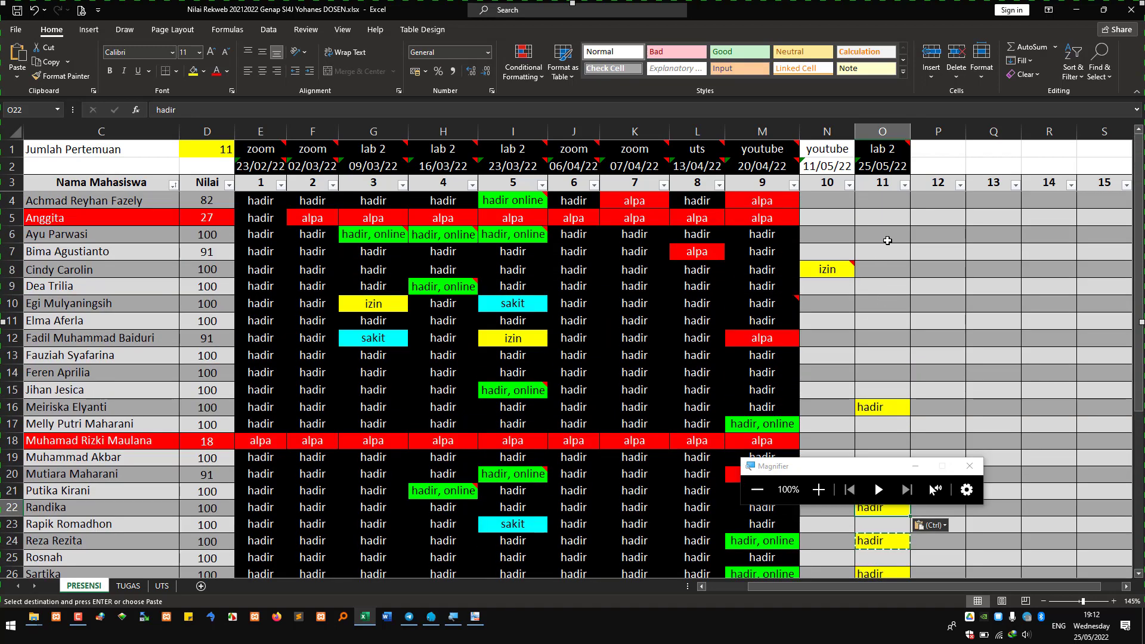
{"action": "left_click", "coordinate": [885, 250]}
{"action": "key", "text": "ctrl+v"}
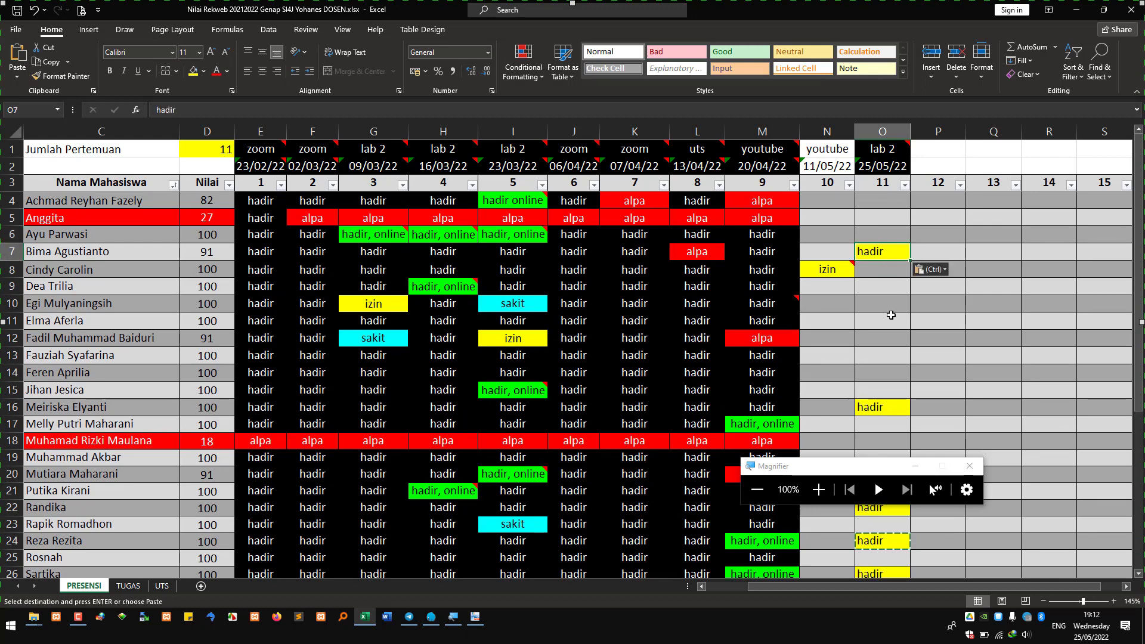
{"action": "left_click", "coordinate": [888, 445]}
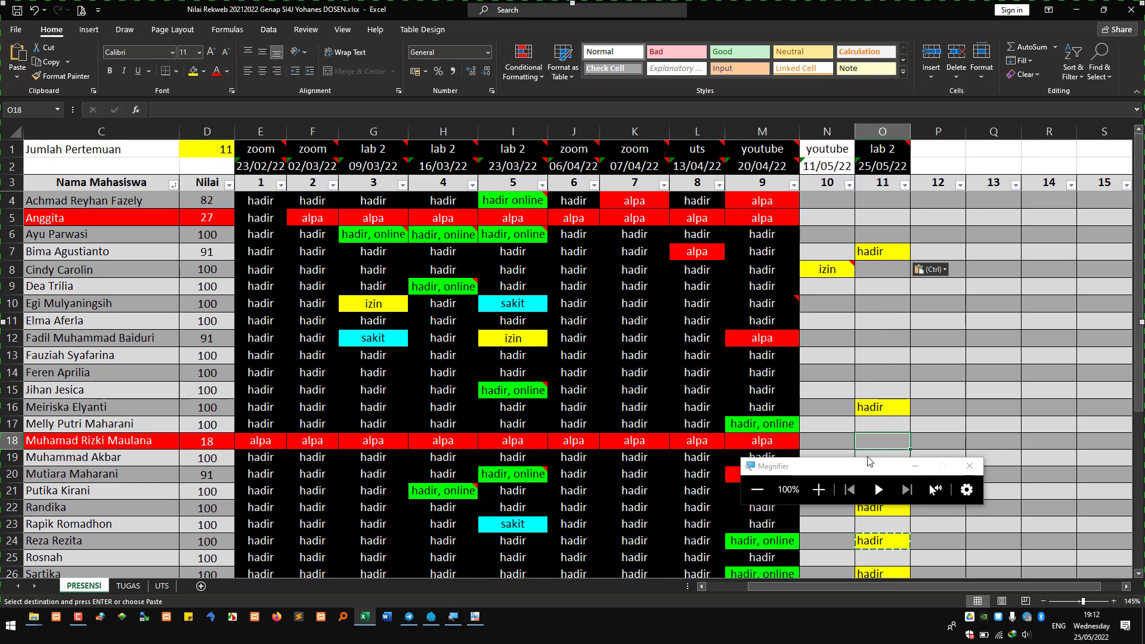
{"action": "key", "text": "Down"}
{"action": "key", "text": "ctrl+v"}
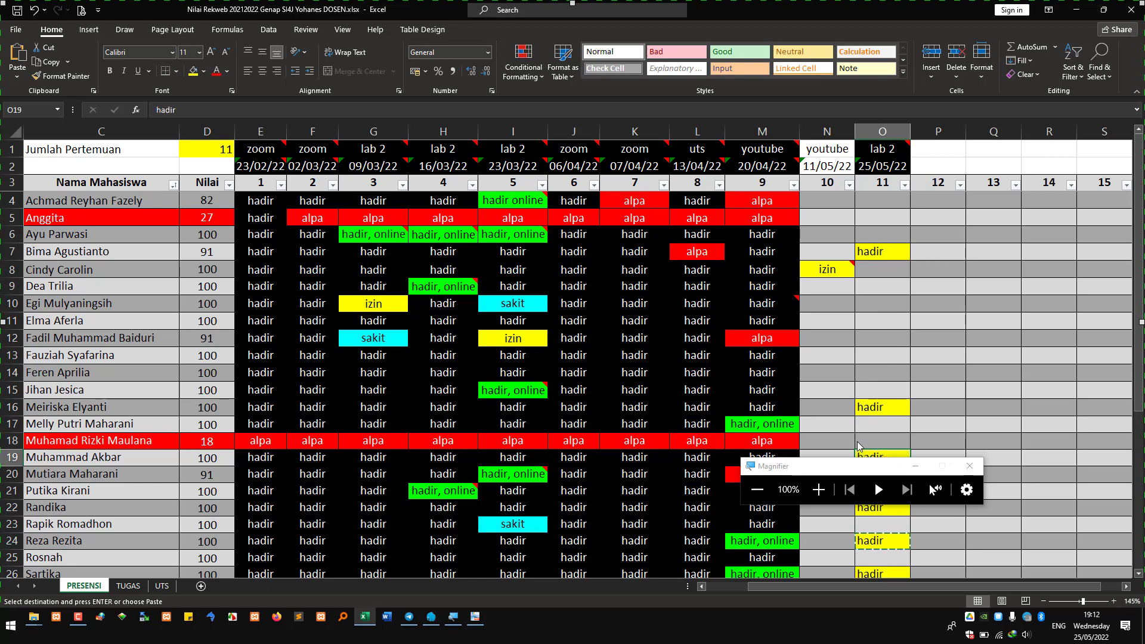
Paste the hadir mark into O37 of the meeting 11 column
{"action": "key", "text": "Down"}
{"action": "key", "text": "Down"}
{"action": "key", "text": "Down"}
{"action": "key", "text": "Down"}
{"action": "key", "text": "Down"}
{"action": "key", "text": "Down"}
{"action": "key", "text": "Down"}
{"action": "key", "text": "Down"}
{"action": "key", "text": "Down"}
{"action": "key", "text": "Down"}
{"action": "key", "text": "Down"}
{"action": "key", "text": "Down"}
{"action": "key", "text": "Down"}
{"action": "key", "text": "Down"}
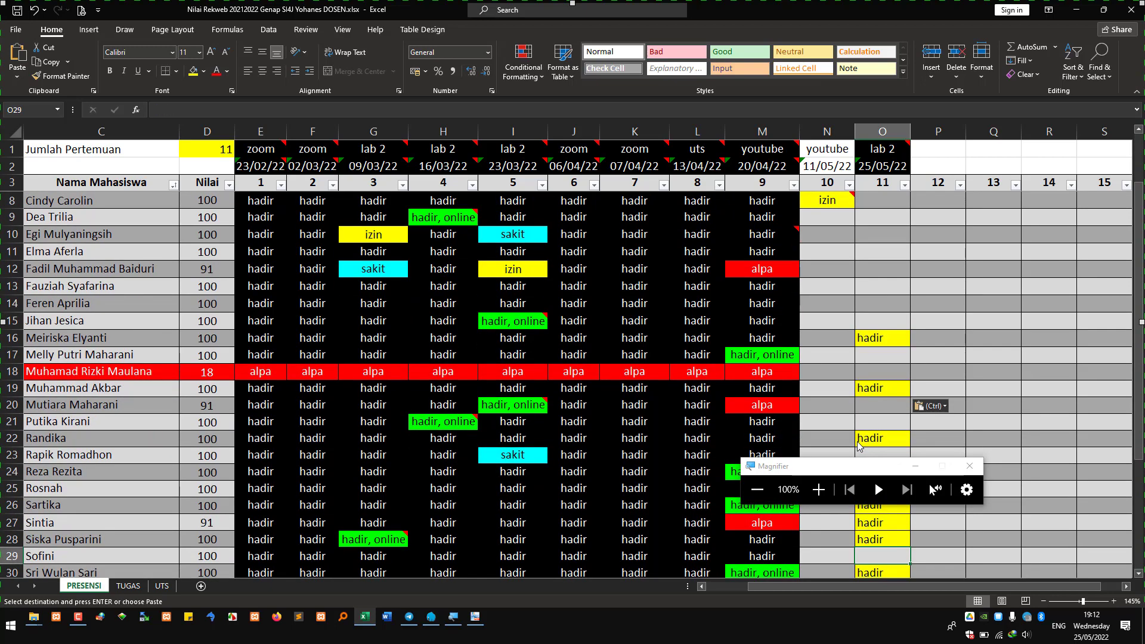
{"action": "key", "text": "Down"}
{"action": "key", "text": "Down"}
{"action": "key", "text": "Down"}
{"action": "key", "text": "Down"}
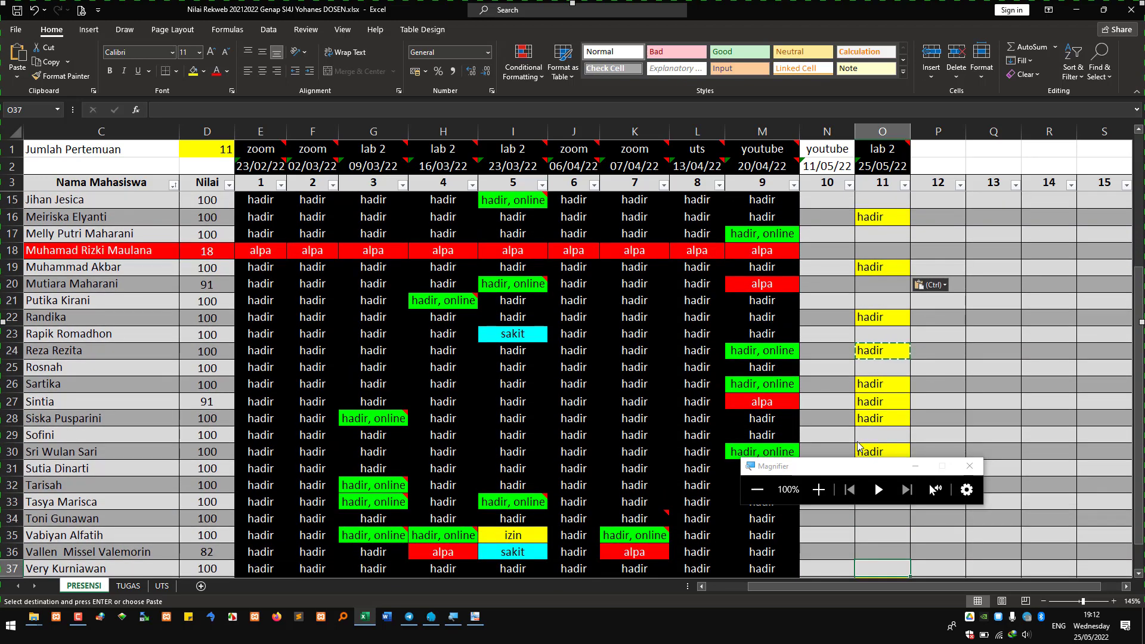
{"action": "key", "text": "ctrl"}
{"action": "key", "text": "Escape"}
{"action": "key", "text": "ctrl+v"}
Paste the hadir mark into O36, O34 and O32 of the meeting 11 column
{"action": "key", "text": "Up"}
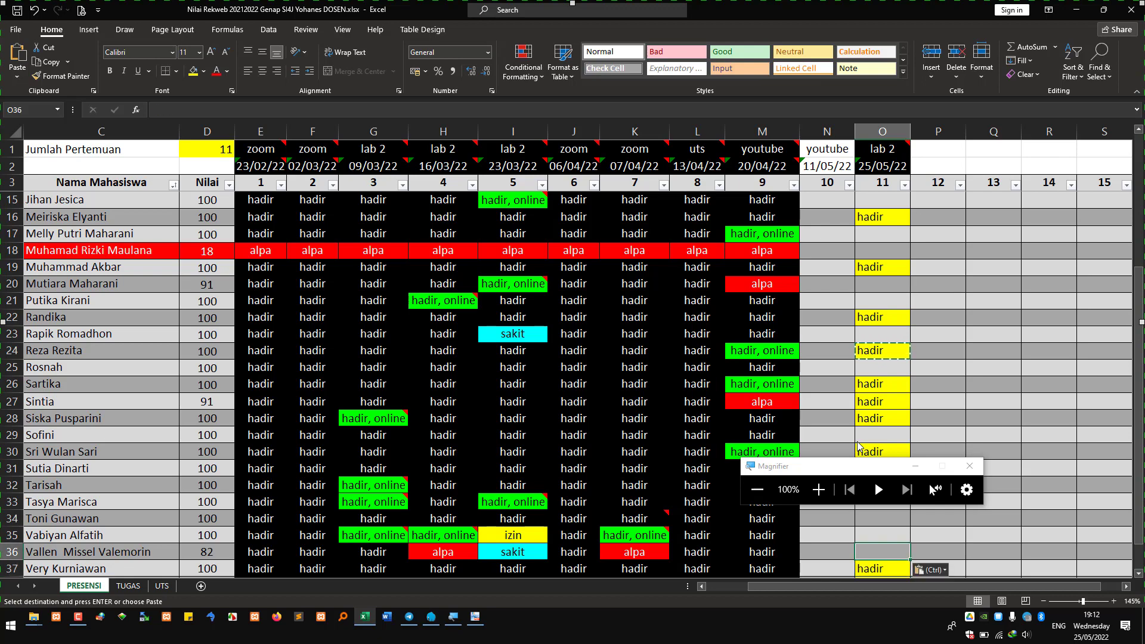
{"action": "key", "text": "ctrl+v"}
{"action": "key", "text": "Up"}
{"action": "key", "text": "Up"}
{"action": "key", "text": "ctrl+v"}
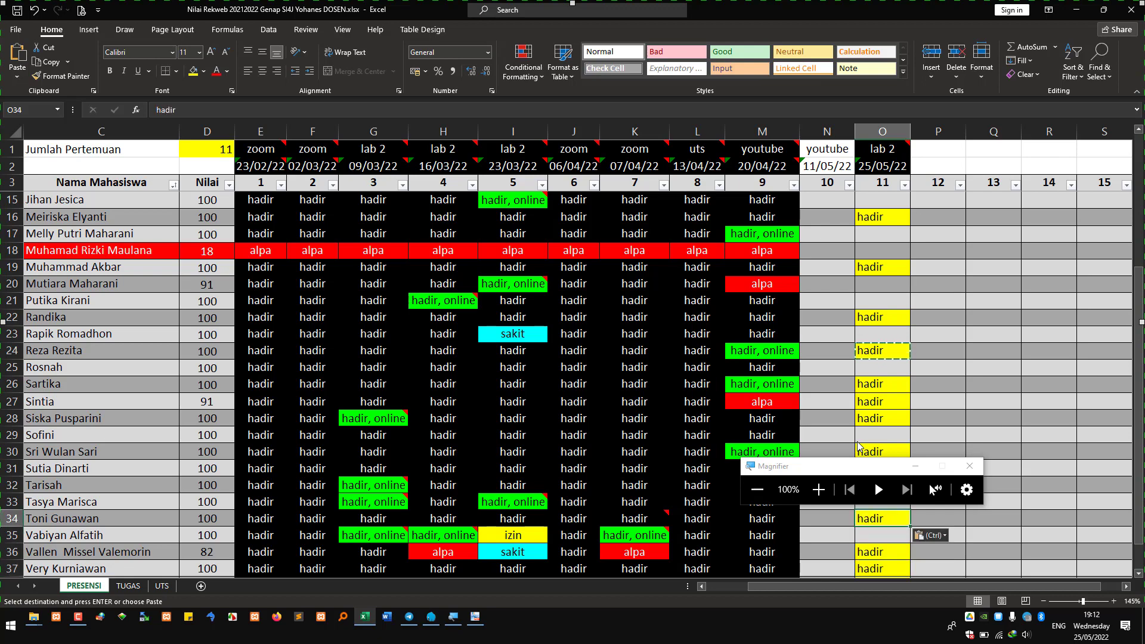
{"action": "key", "text": "Up"}
{"action": "key", "text": "Up"}
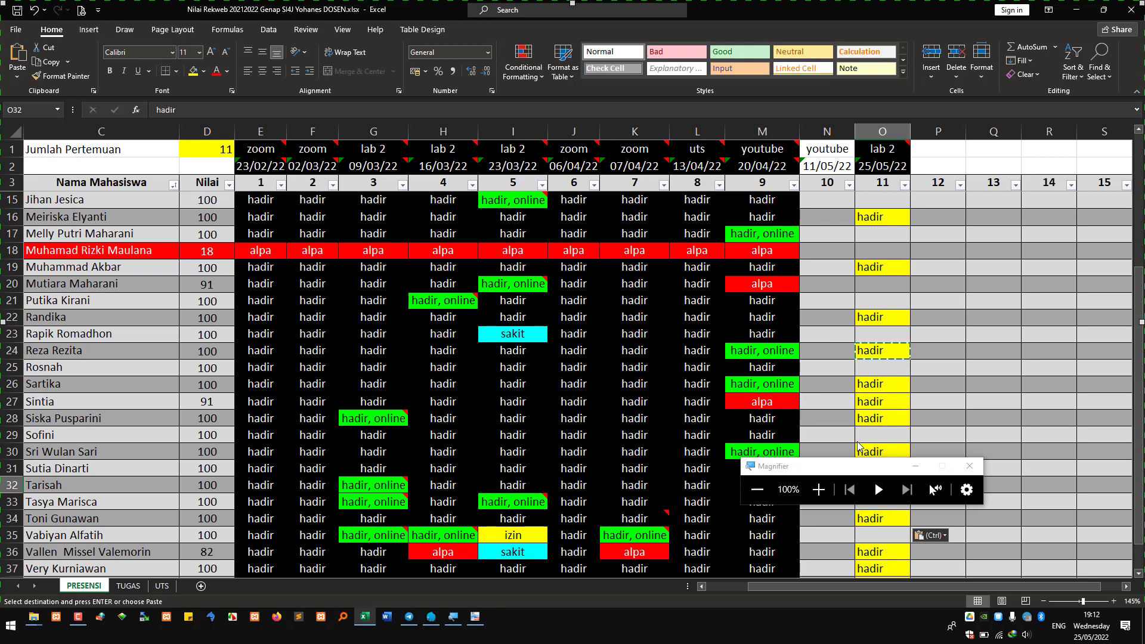
Move the Magnifier window clear of the student rows and paste the hadir mark into O17
{"action": "left_click_drag", "start_coordinate": [869, 468], "coordinate": [878, 123]}
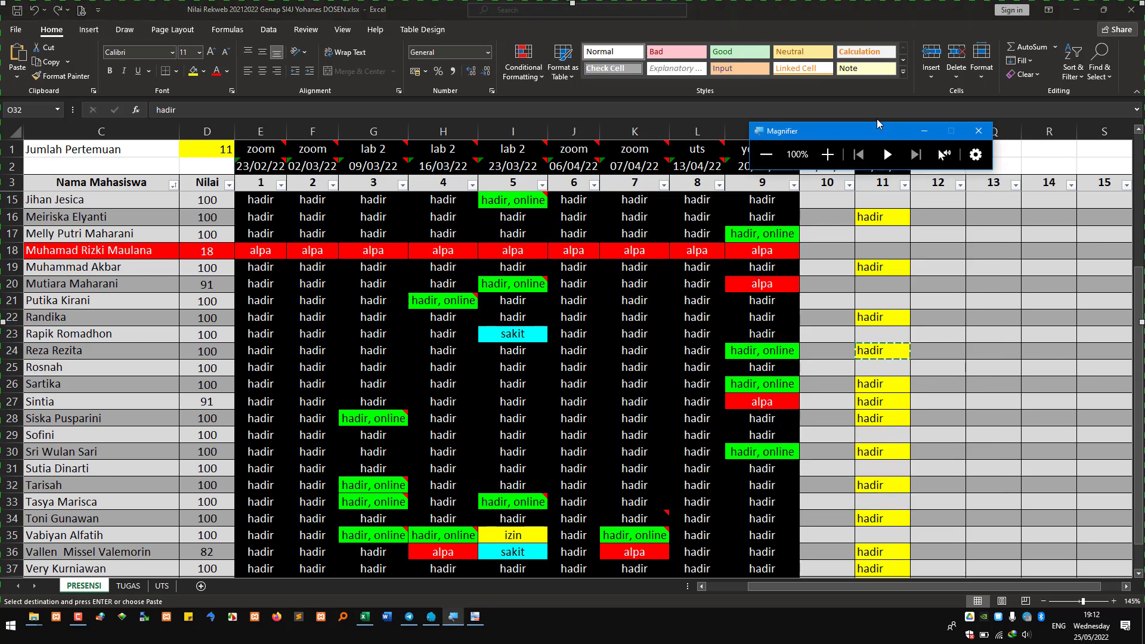
{"action": "left_click", "coordinate": [876, 482]}
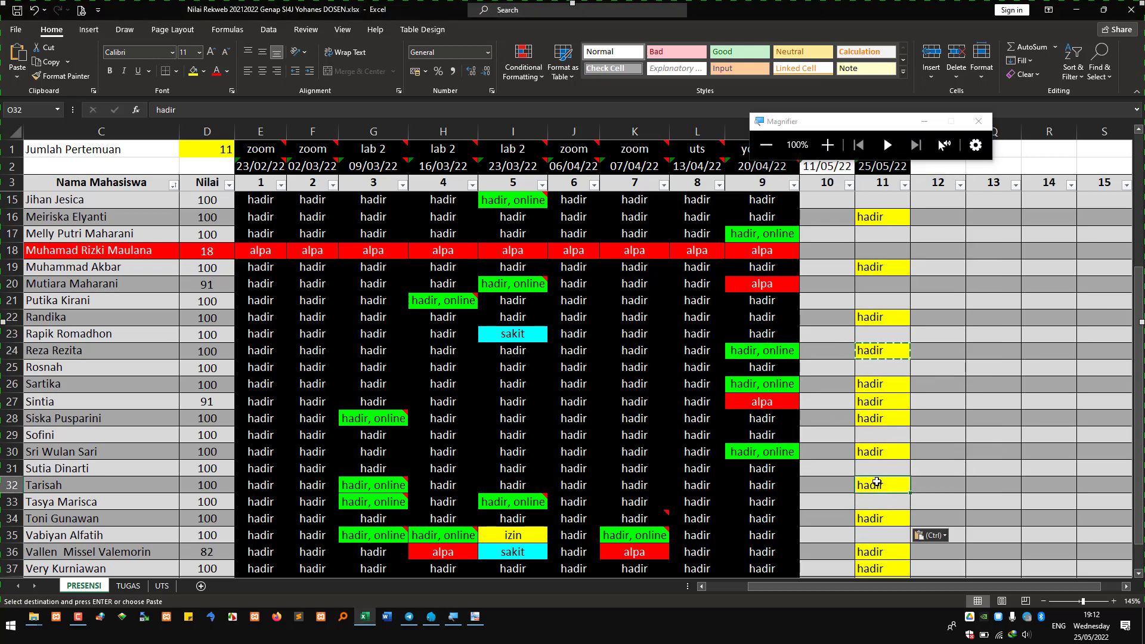
{"action": "left_click", "coordinate": [883, 458]}
{"action": "key", "text": "Up"}
{"action": "key", "text": "Up"}
{"action": "key", "text": "Up"}
{"action": "key", "text": "Up"}
{"action": "key", "text": "Up"}
{"action": "key", "text": "Up"}
{"action": "key", "text": "Up"}
{"action": "key", "text": "Up"}
{"action": "key", "text": "Up"}
{"action": "key", "text": "Up"}
{"action": "key", "text": "Up"}
{"action": "key", "text": "Up"}
{"action": "key", "text": "Up"}
{"action": "key", "text": "Up"}
{"action": "key", "text": "Up"}
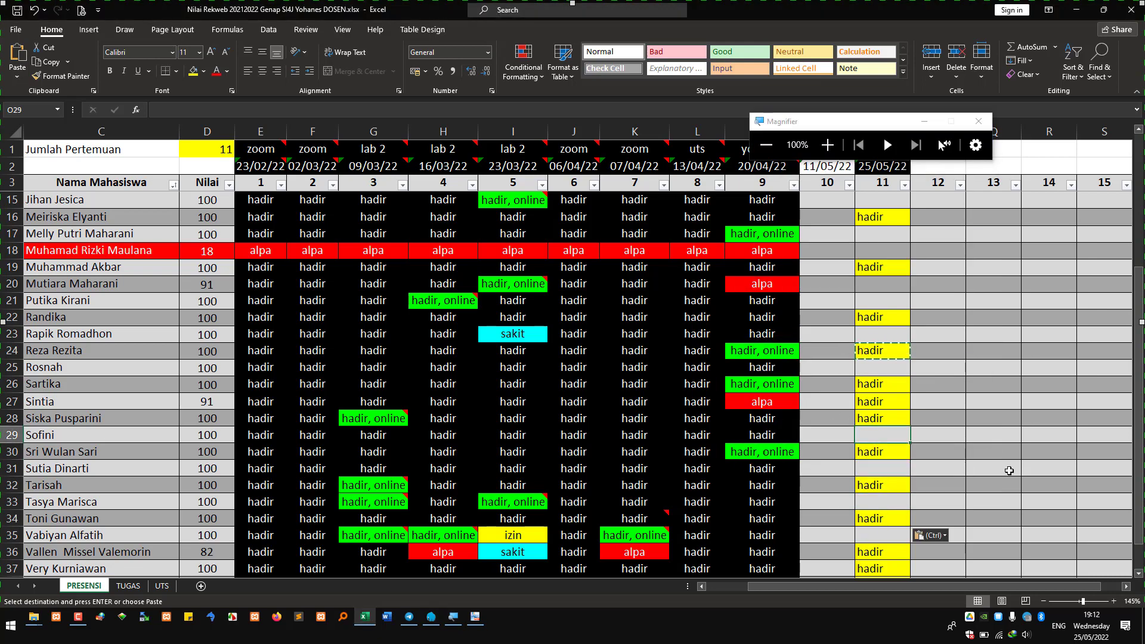
{"action": "key", "text": "Down"}
{"action": "key", "text": "Down"}
{"action": "key", "text": "ctrl+v"}
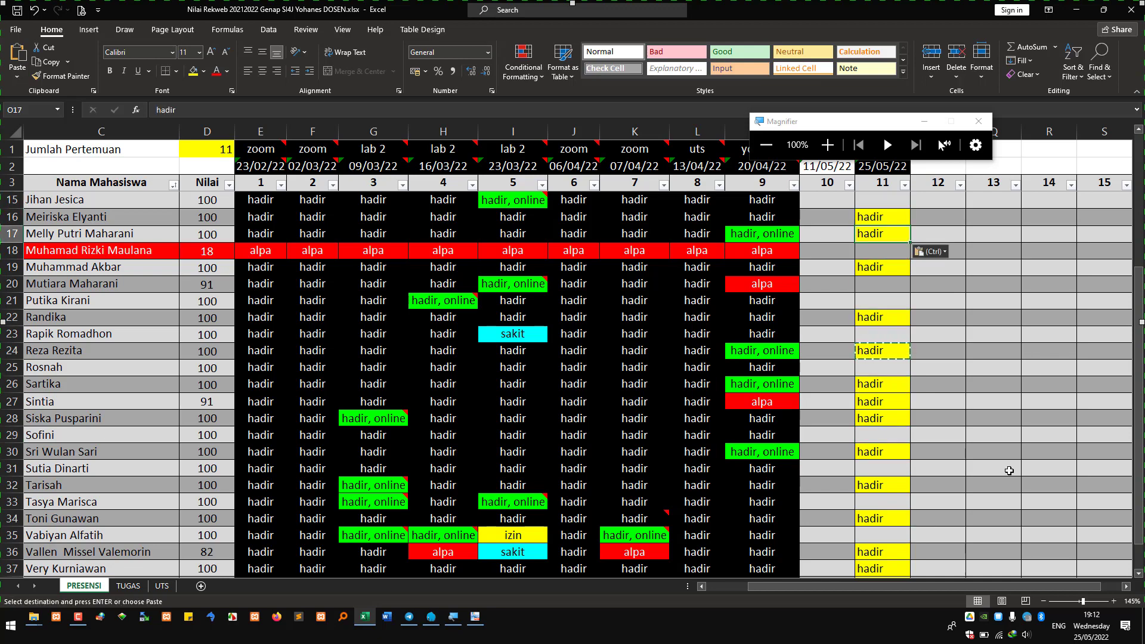
Mark the student in row 21 as hadir for meeting 11 in O21
{"action": "key", "text": "Down"}
{"action": "key", "text": "Down"}
{"action": "key", "text": "Down"}
{"action": "key", "text": "Down"}
{"action": "key", "text": "Down"}
{"action": "key", "text": "Down"}
{"action": "key", "text": "Down"}
{"action": "key", "text": "Down"}
{"action": "key", "text": "Down"}
{"action": "key", "text": "Down"}
{"action": "key", "text": "Down"}
{"action": "key", "text": "Down"}
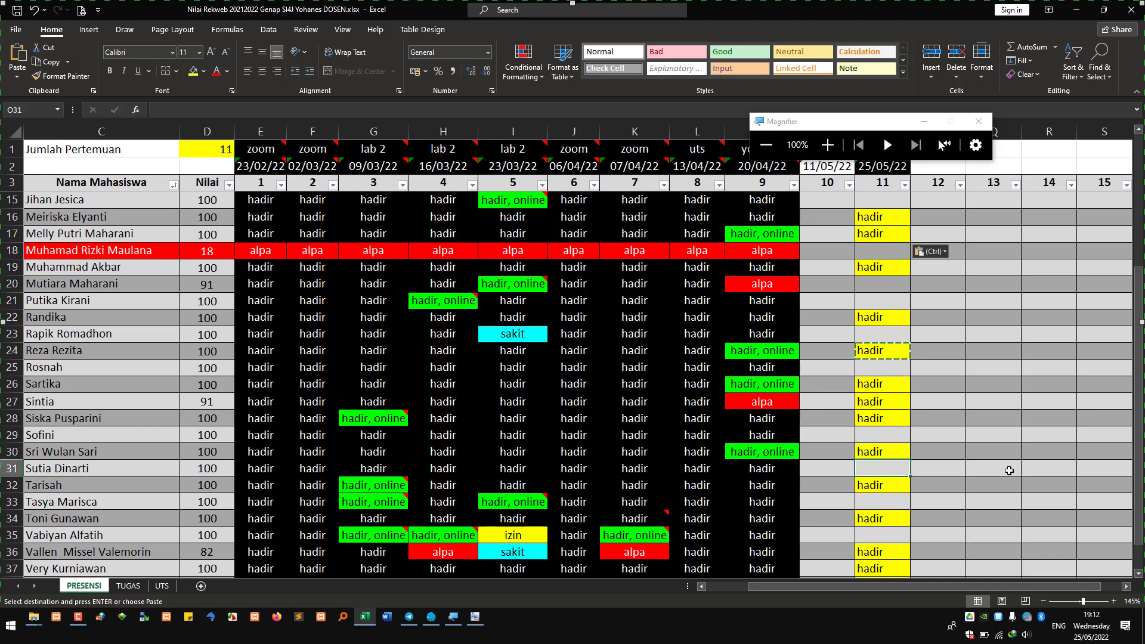
{"action": "key", "text": "Up"}
{"action": "key", "text": "Up"}
{"action": "key", "text": "Up"}
{"action": "key", "text": "Up"}
{"action": "key", "text": "Up"}
{"action": "key", "text": "Up"}
{"action": "key", "text": "Up"}
{"action": "key", "text": "Up"}
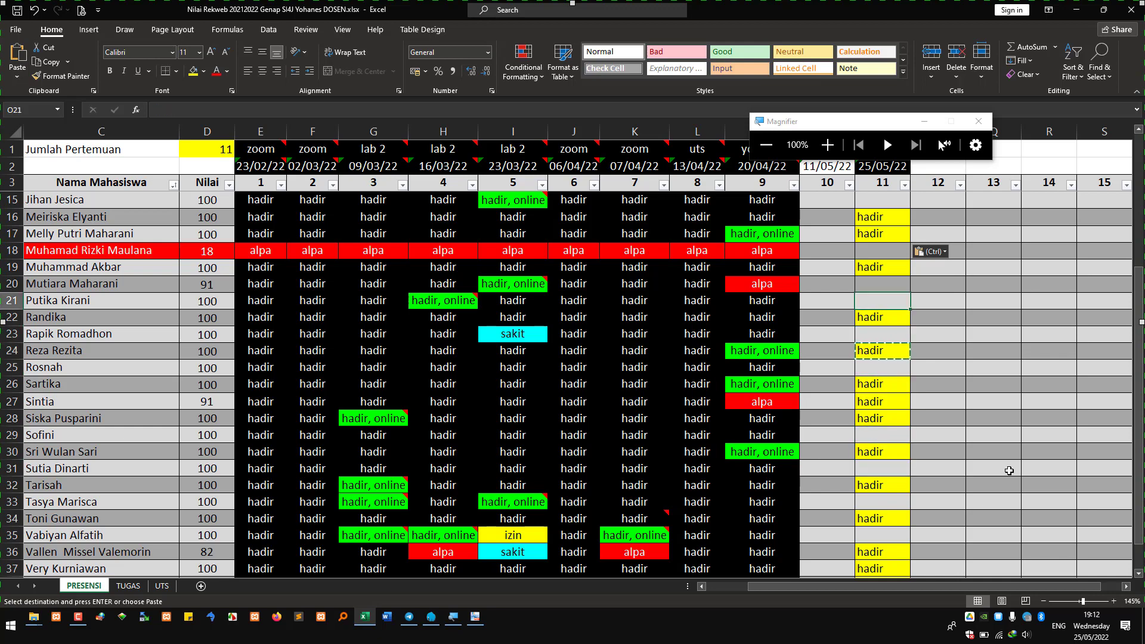
{"action": "type", "text": "hadir"}
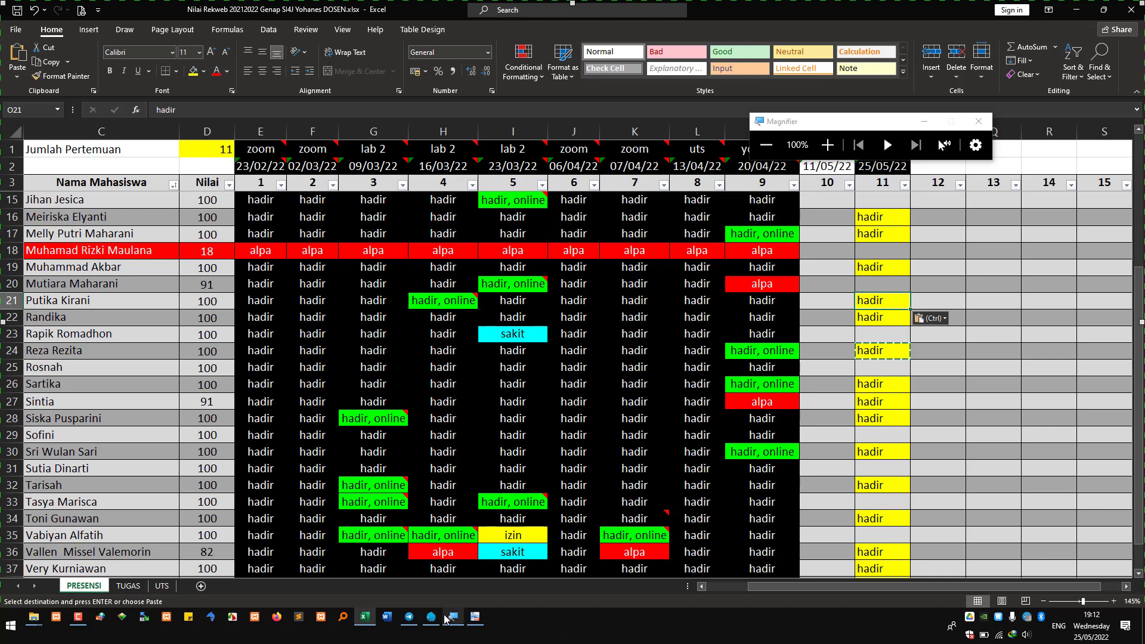
Switch to the Rekweb RPS PDF to review the meeting 12 plan and check the Apache and MySQL services in Laragon
{"action": "left_click", "coordinate": [471, 620]}
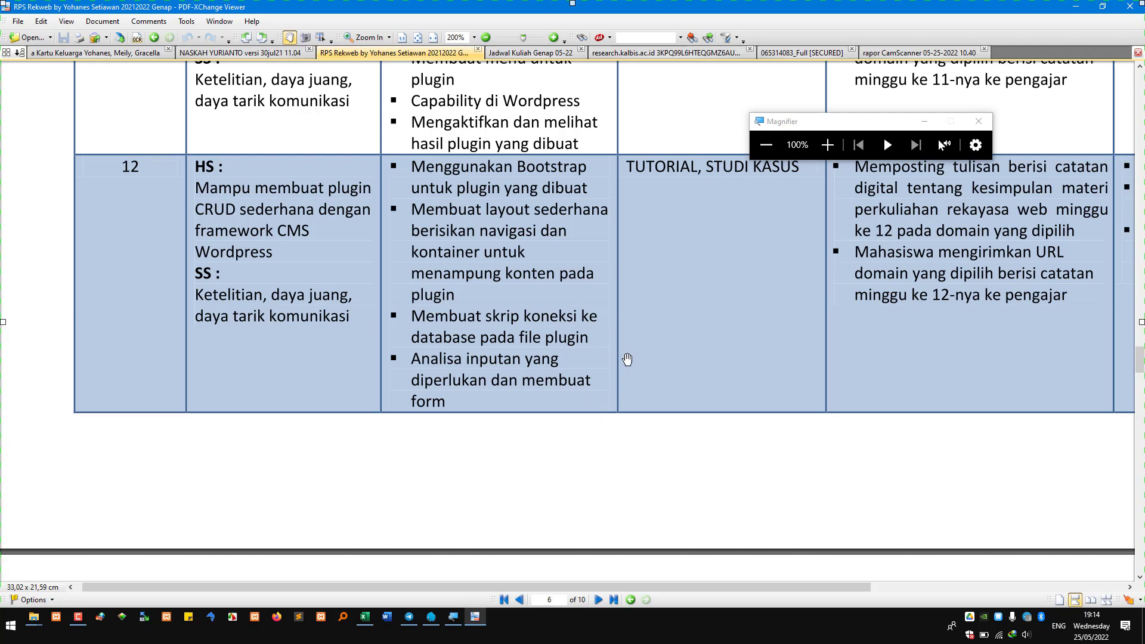
{"action": "left_click", "coordinate": [431, 617]}
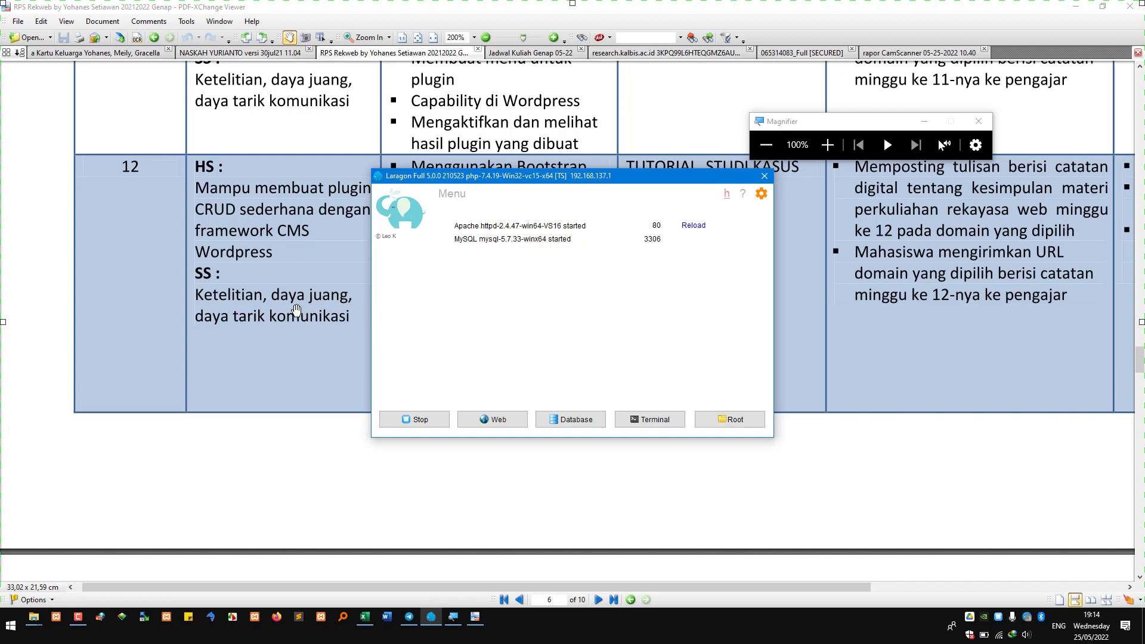
{"action": "left_click", "coordinate": [296, 314]}
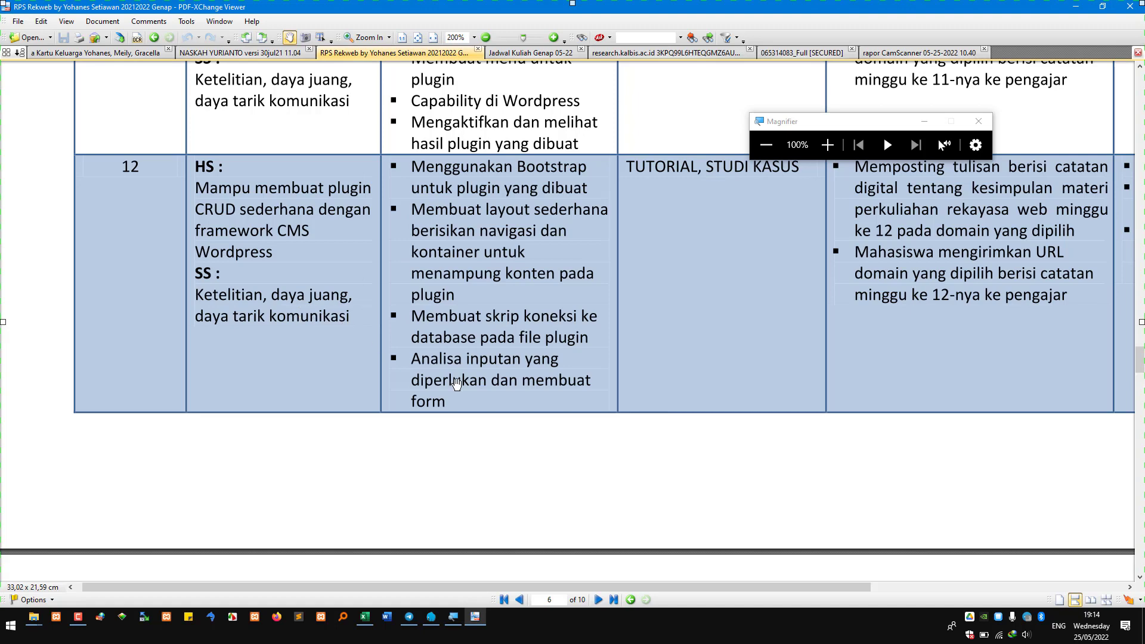